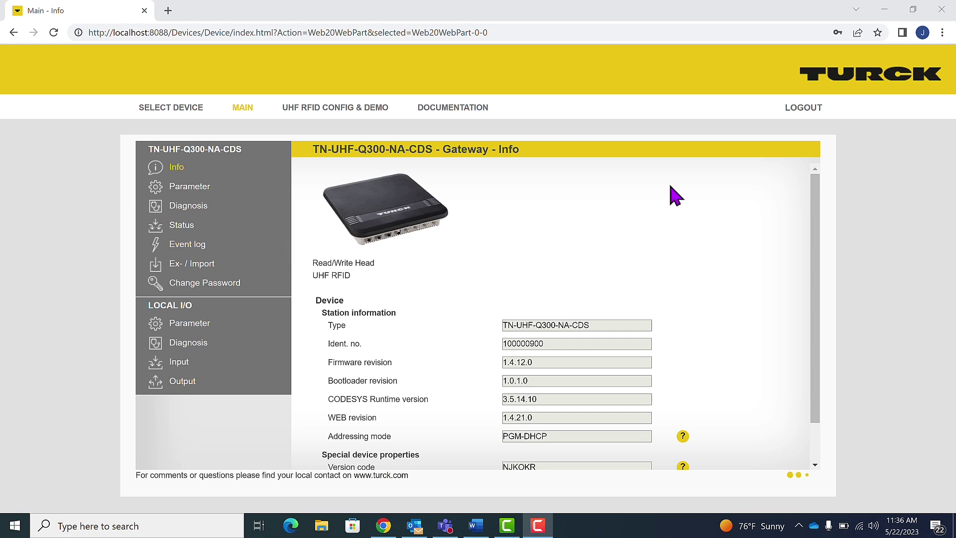
Step: Go online with the Q300 reader under UHF RFID Config & Demo and open the RFID-Test view
{"action": "left_click", "coordinate": [328, 115]}
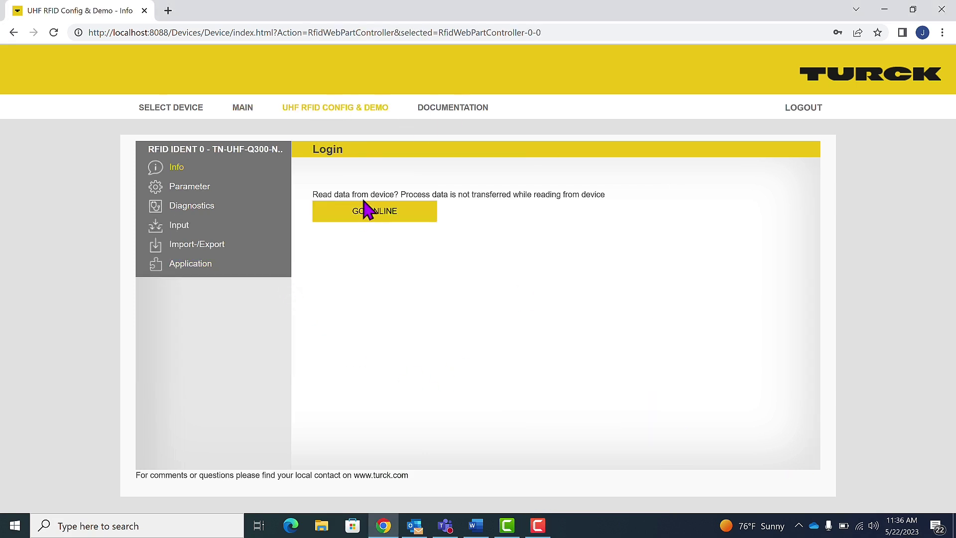
{"action": "left_click", "coordinate": [365, 215]}
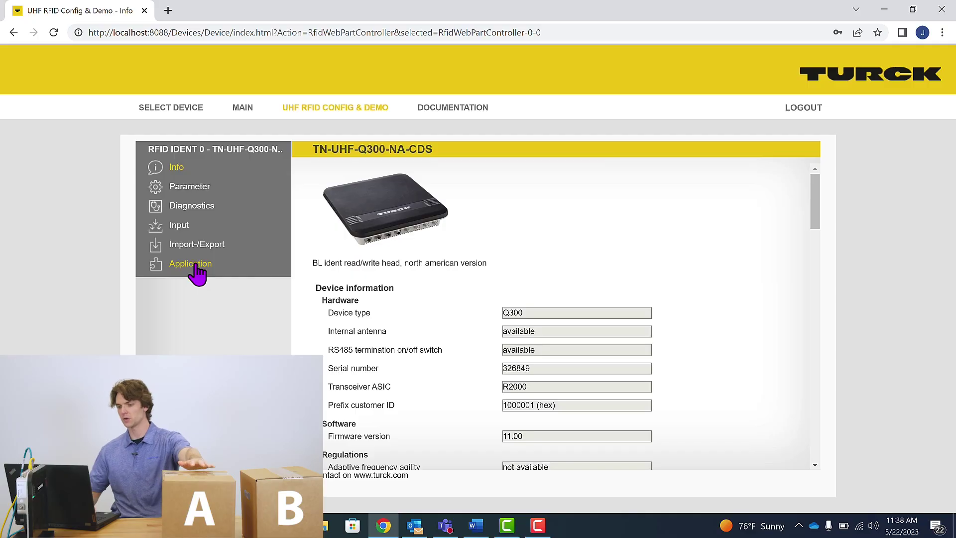
{"action": "left_click", "coordinate": [196, 266]}
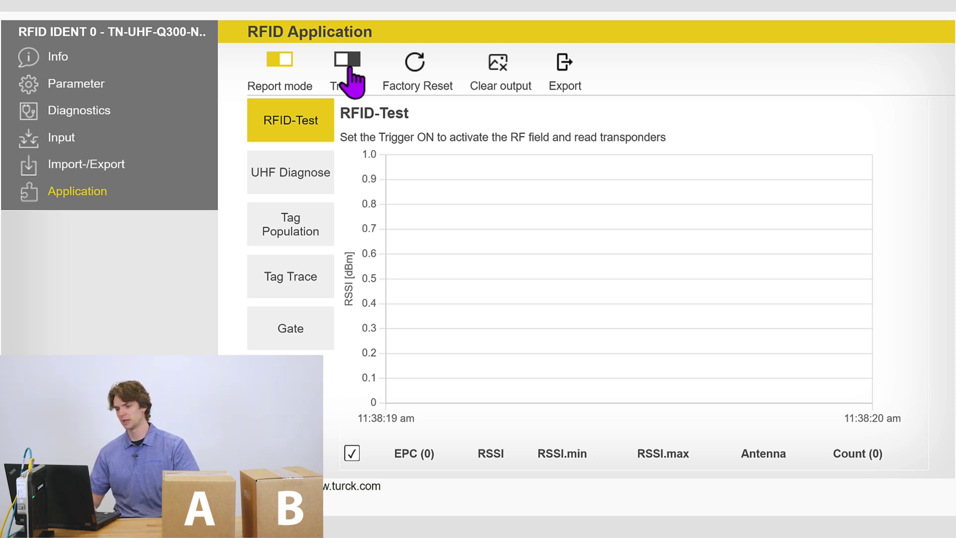
Step: Switch Trigger on briefly to read the two LHCP tags' RSSI curves, then switch it off
{"action": "left_click", "coordinate": [351, 70]}
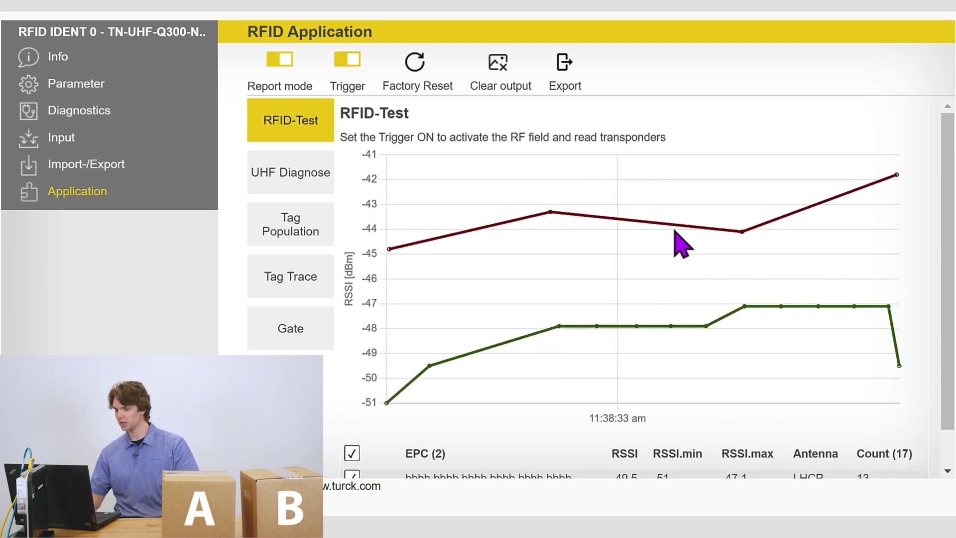
{"action": "scroll", "coordinate": [949, 307], "scroll_direction": "down", "scroll_amount": 1}
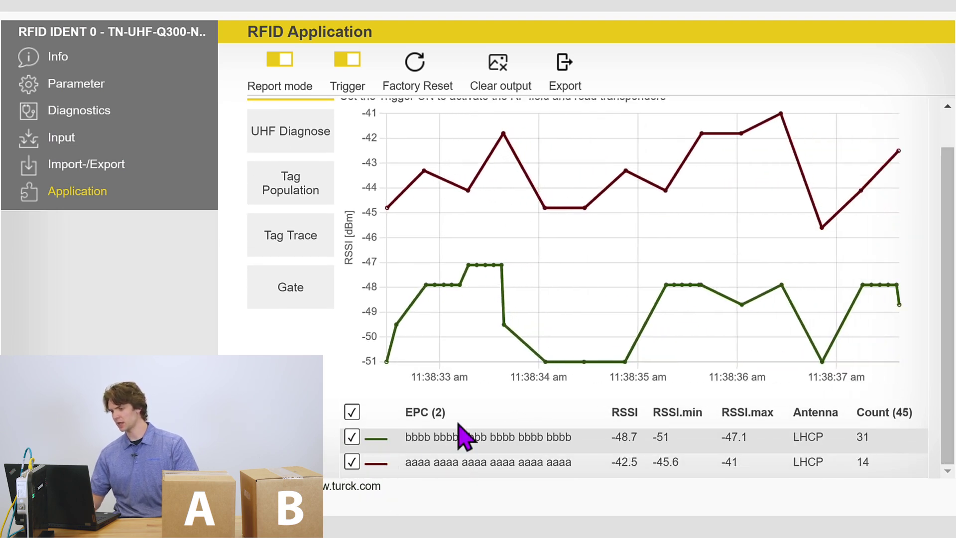
{"action": "left_click", "coordinate": [348, 61]}
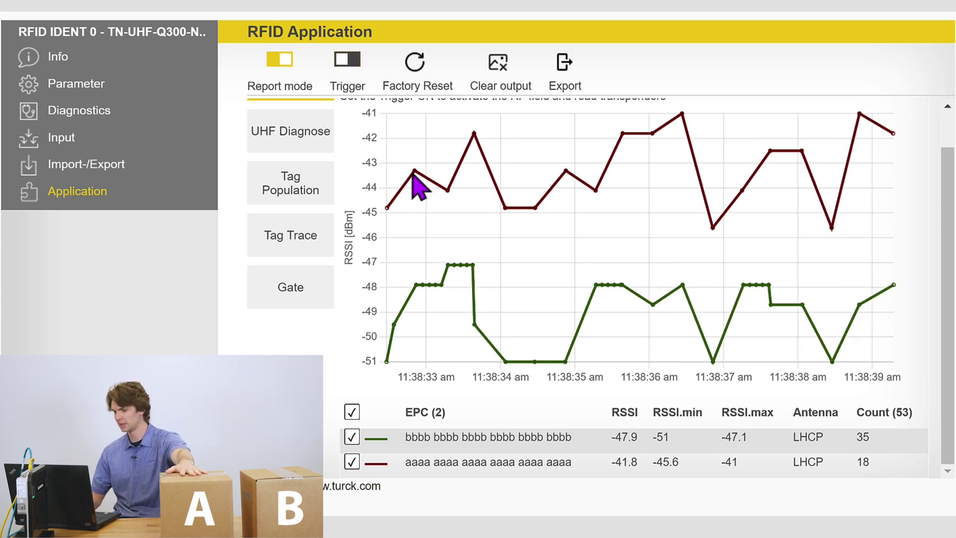
{"action": "mouse_move", "coordinate": [415, 174]}
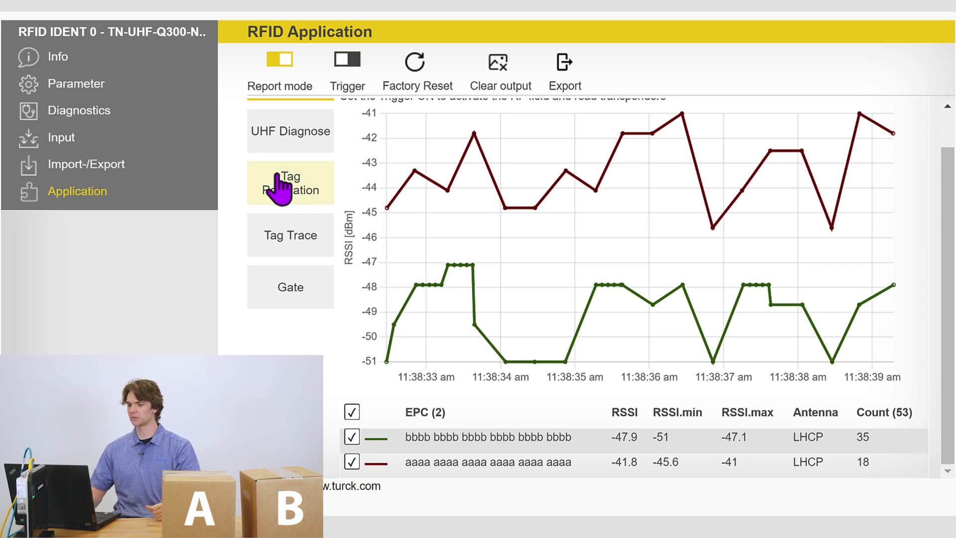
{"action": "left_click", "coordinate": [280, 189]}
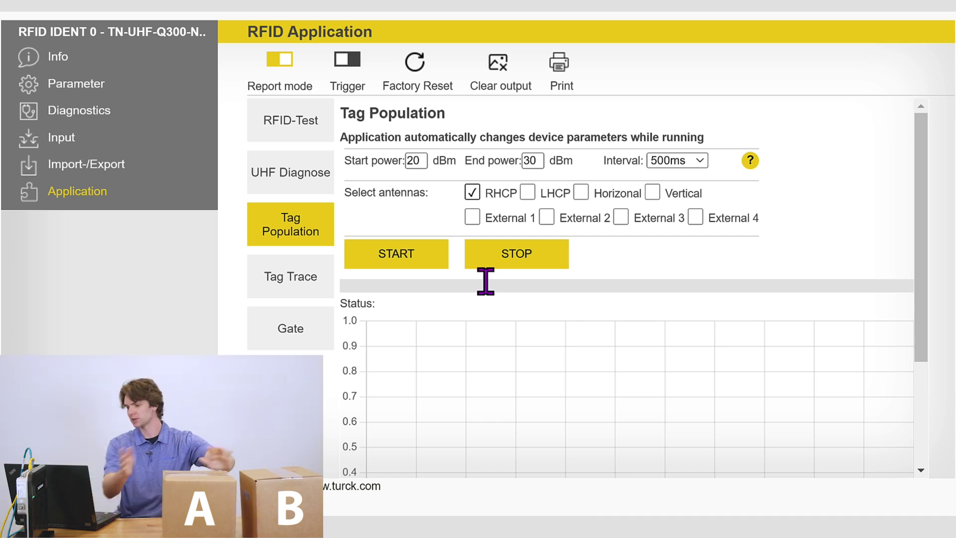
Step: Start a tag population scan from 3 to 12 dBm on the RHCP and LHCP antennas
{"action": "double_click", "coordinate": [422, 160]}
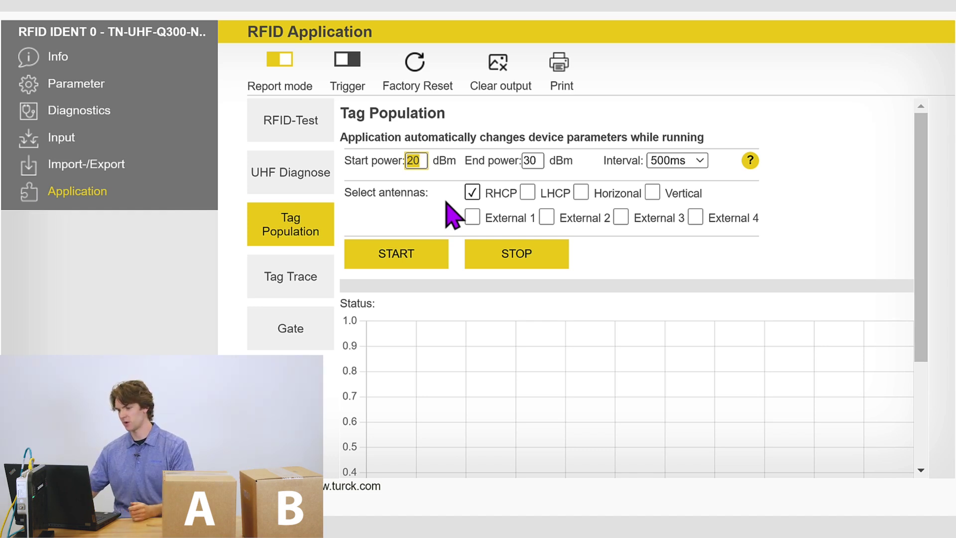
{"action": "double_click", "coordinate": [541, 160]}
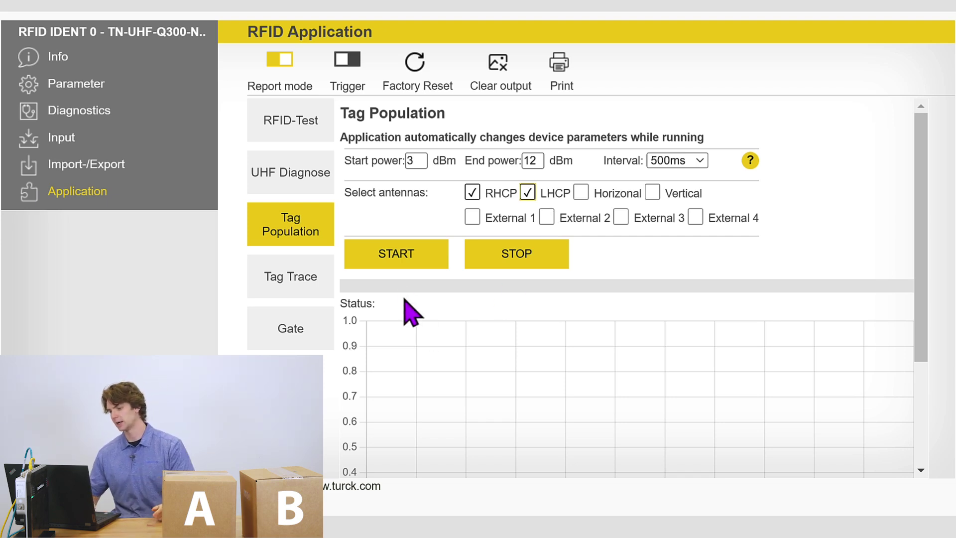
{"action": "left_click", "coordinate": [392, 255]}
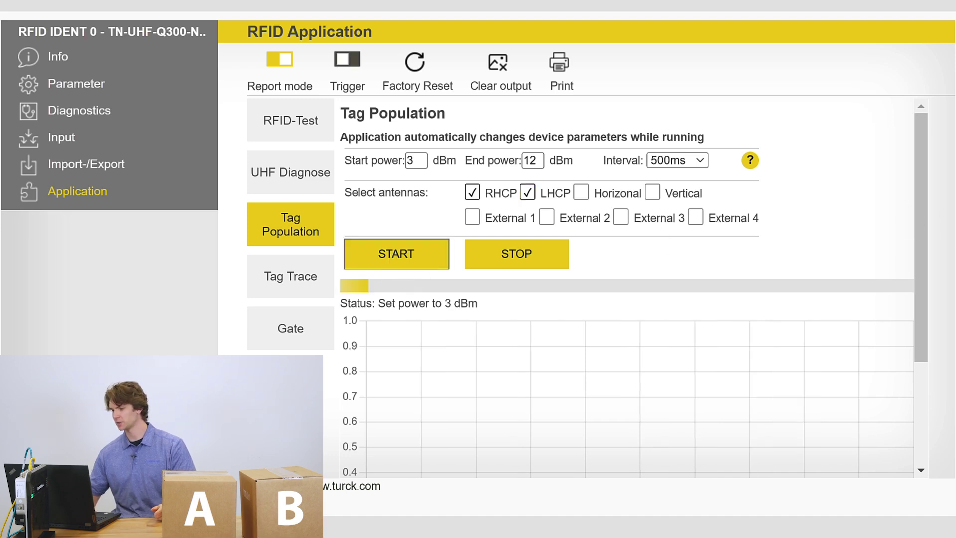
Step: Let the population scan finish and review the tags-read bar chart for 3 to 12 dBm
{"action": "left_click_drag", "start_coordinate": [923, 209], "coordinate": [925, 307]}
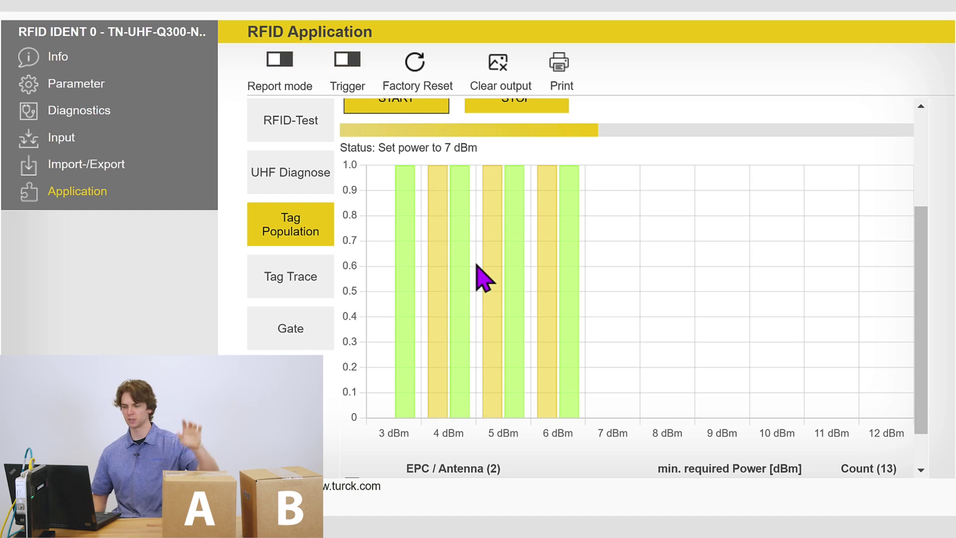
{"action": "scroll", "coordinate": [912, 363], "scroll_direction": "down", "scroll_amount": 1}
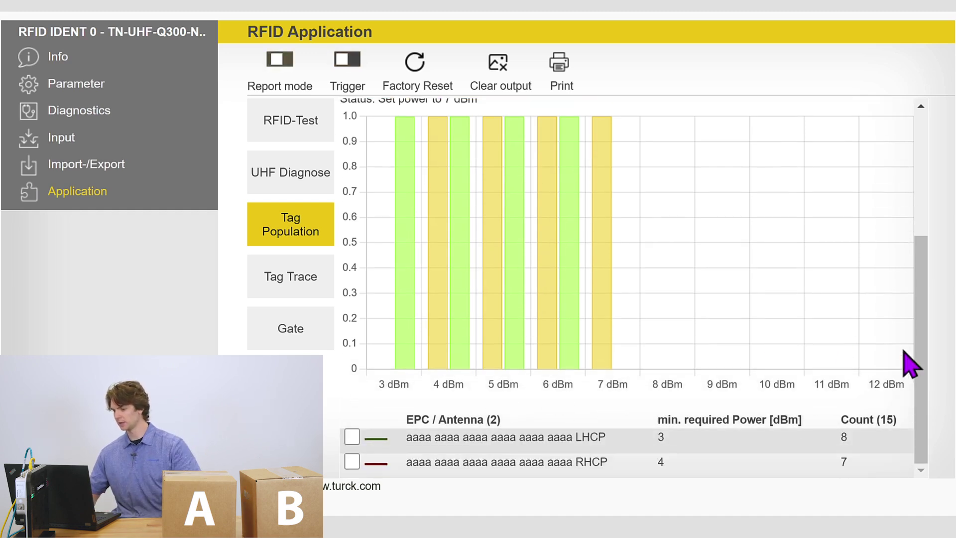
{"action": "scroll", "coordinate": [673, 283], "scroll_direction": "up", "scroll_amount": 2}
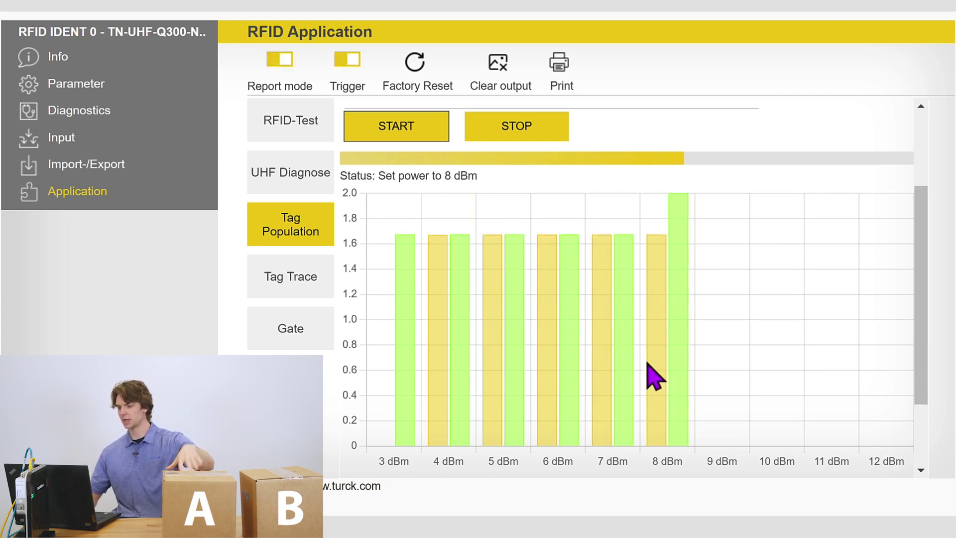
{"action": "mouse_move", "coordinate": [692, 257]}
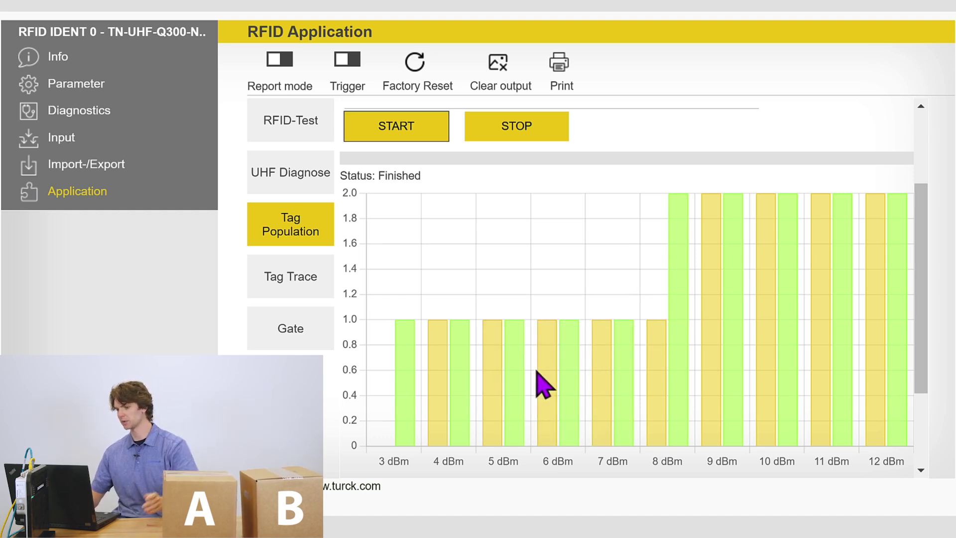
{"action": "scroll", "coordinate": [438, 237], "scroll_direction": "up", "scroll_amount": 2}
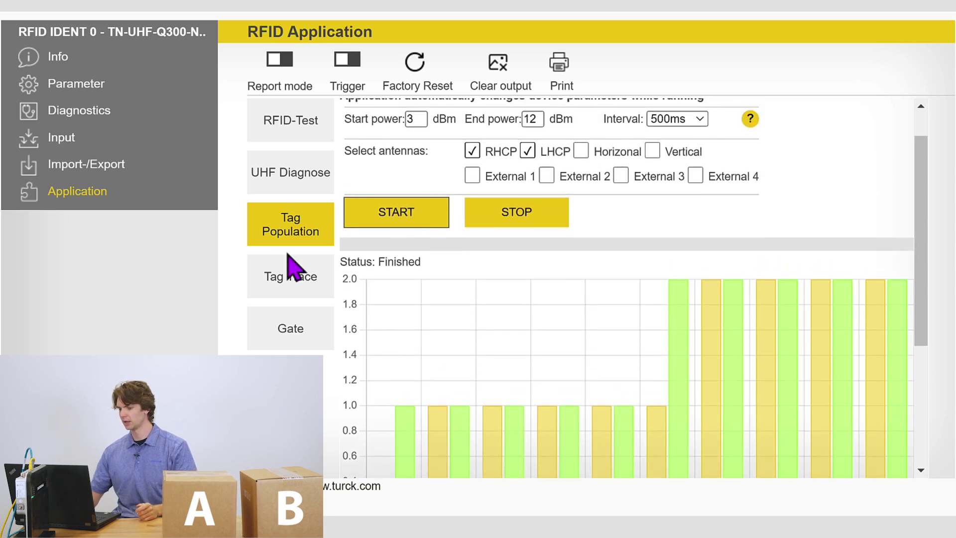
{"action": "left_click", "coordinate": [284, 278]}
Step: Record a roughly 10-second Tag Trace inventory and inspect both tags' RSSI-over-time data points
{"action": "left_click", "coordinate": [286, 286]}
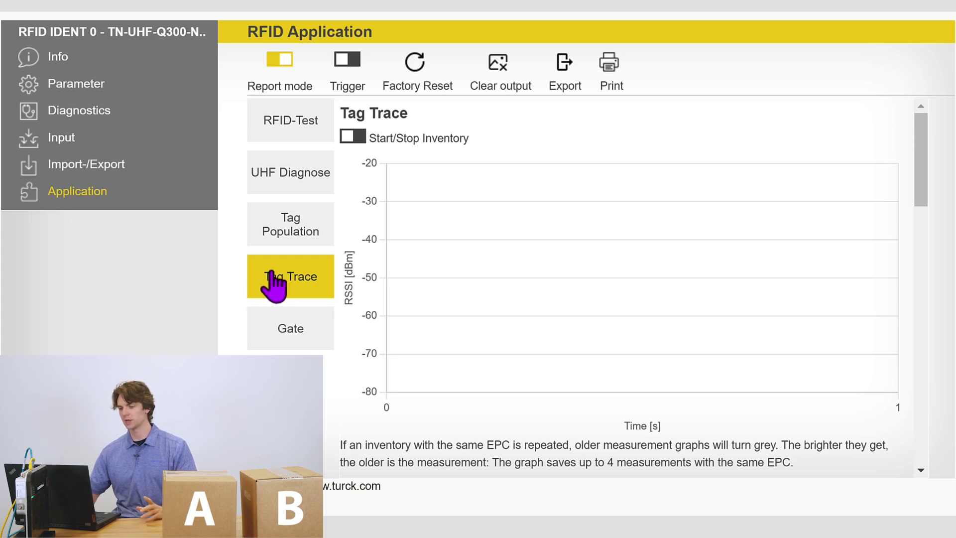
{"action": "left_click", "coordinate": [352, 137]}
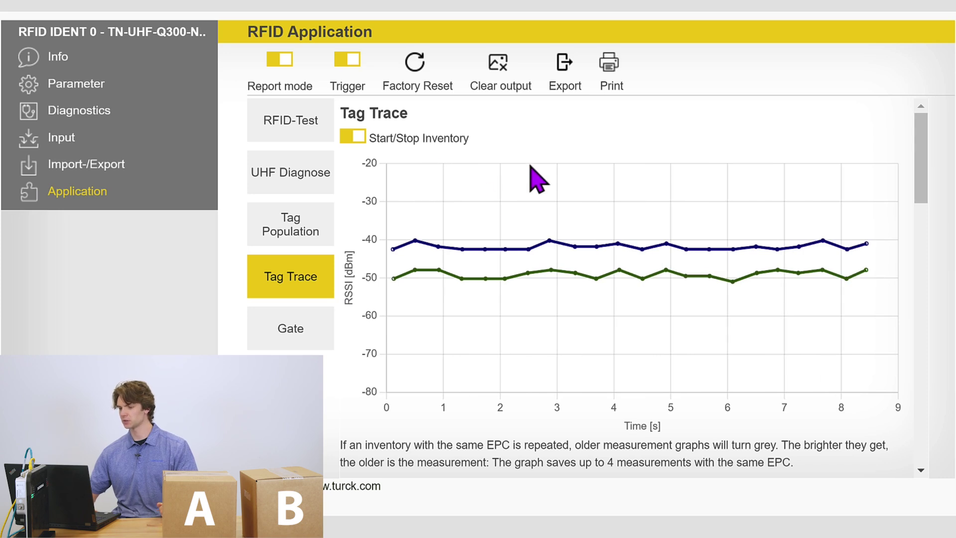
{"action": "left_click", "coordinate": [351, 140]}
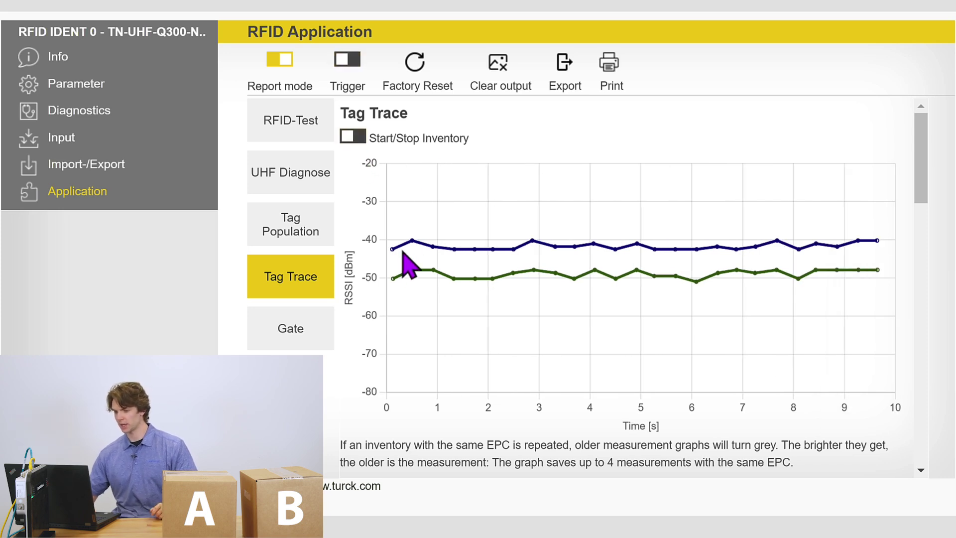
{"action": "mouse_move", "coordinate": [394, 252]}
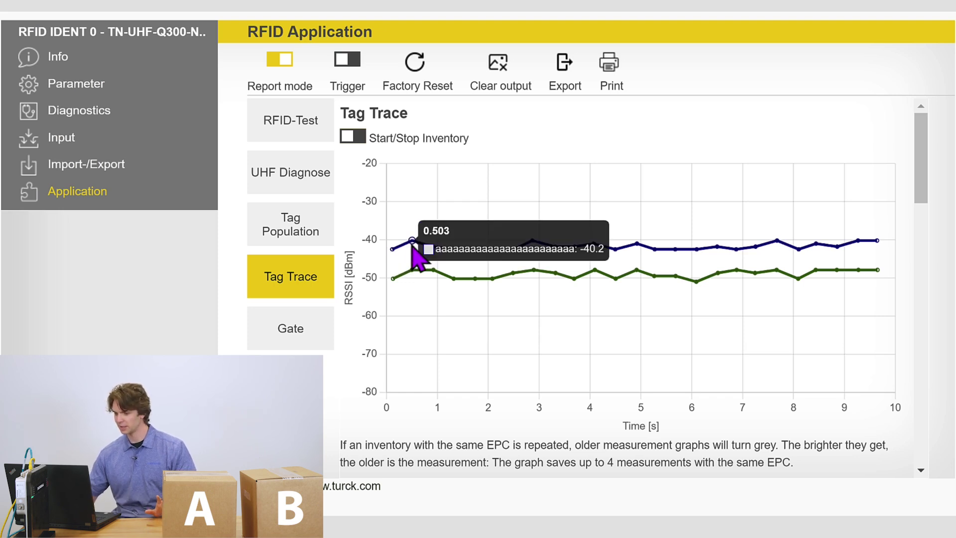
{"action": "mouse_move", "coordinate": [395, 283]}
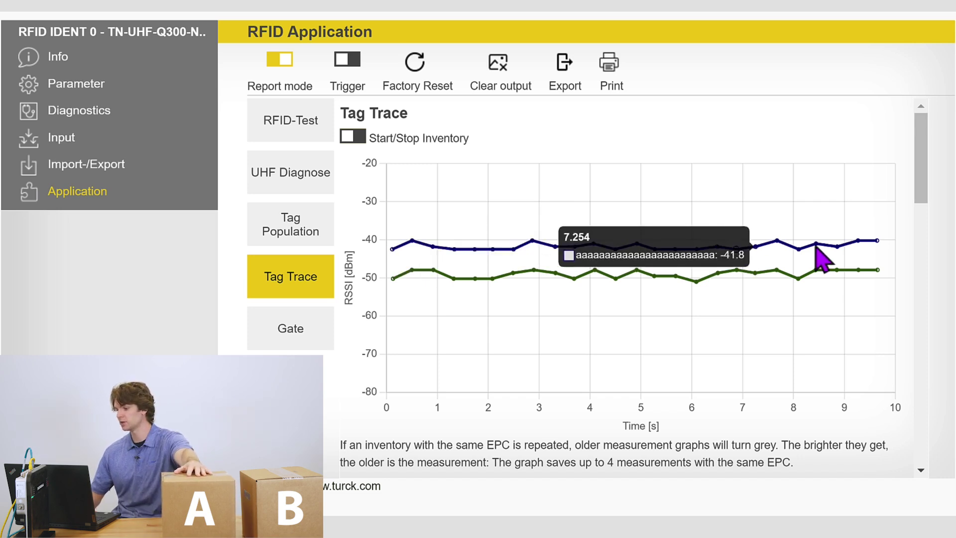
{"action": "mouse_move", "coordinate": [800, 251]}
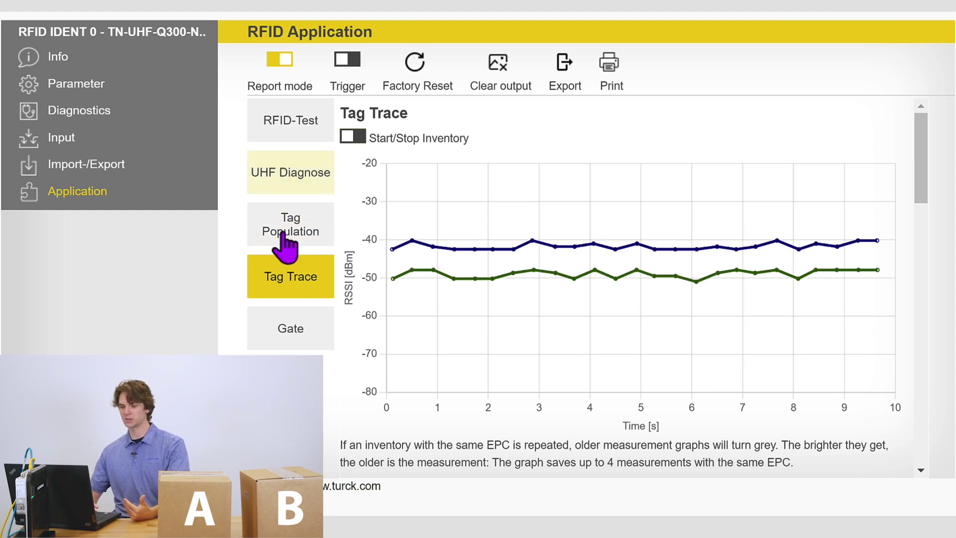
{"action": "left_click", "coordinate": [73, 89]}
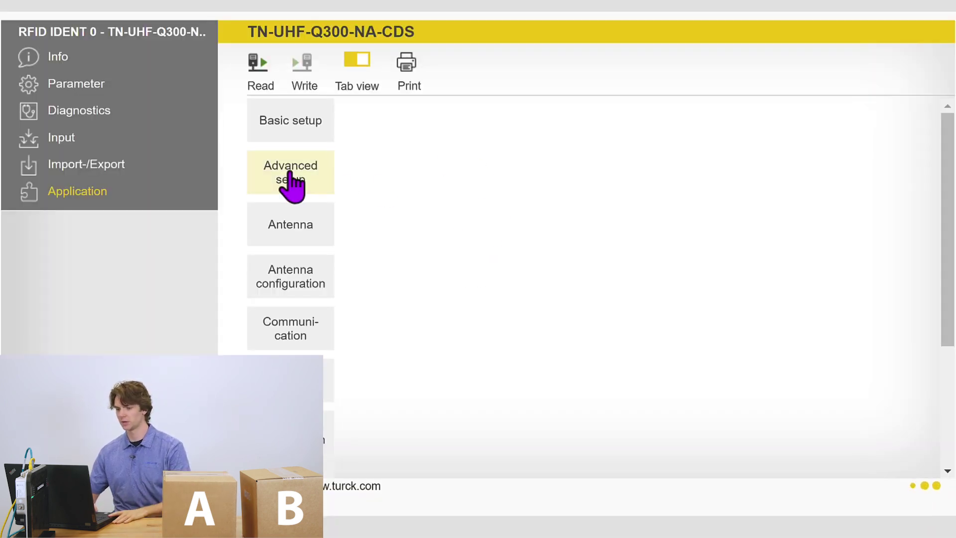
Step: In Advanced setup, raise antenna multiplexing entries from 1 to 2, with RHCP as the 2nd entry
{"action": "left_click", "coordinate": [292, 184]}
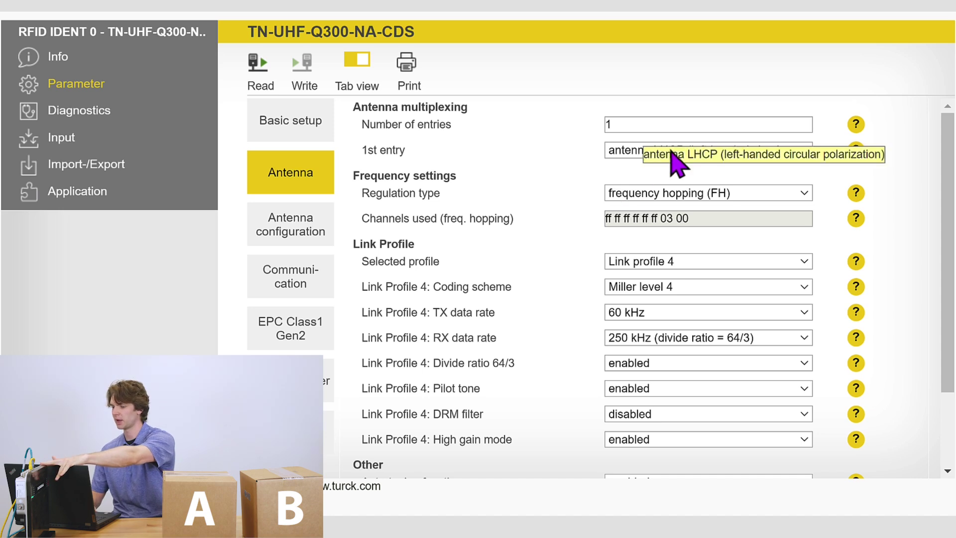
{"action": "left_click", "coordinate": [675, 126]}
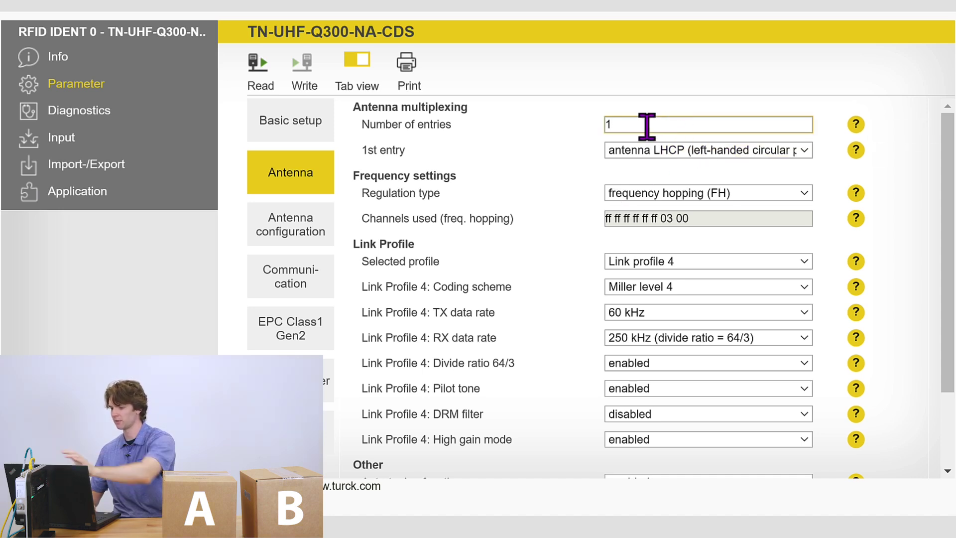
{"action": "left_click_drag", "start_coordinate": [643, 126], "coordinate": [535, 147]}
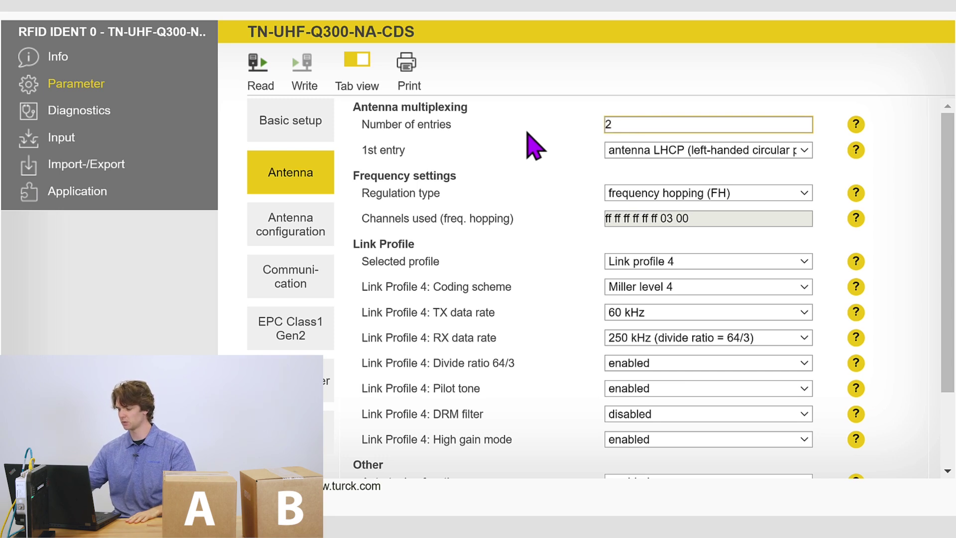
{"action": "left_click", "coordinate": [572, 145]}
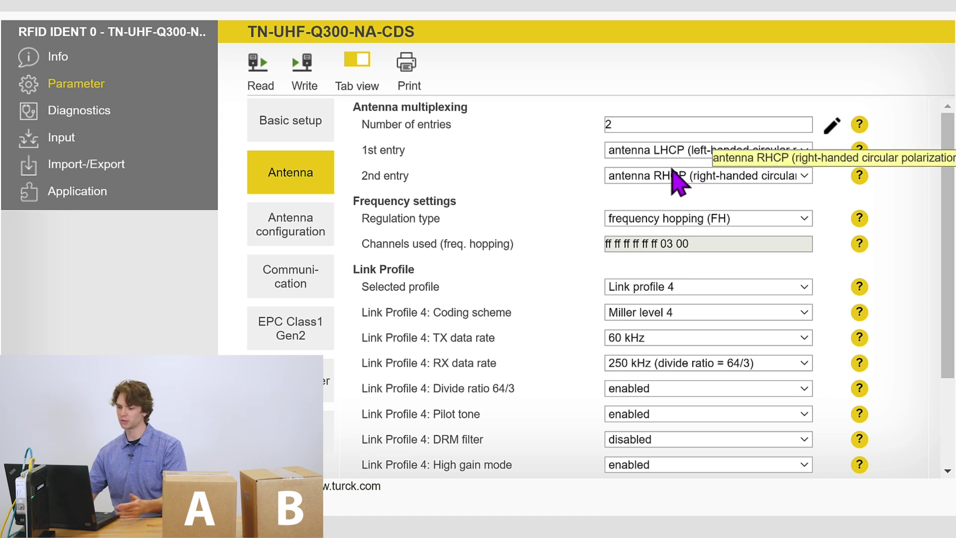
{"action": "left_click", "coordinate": [669, 178]}
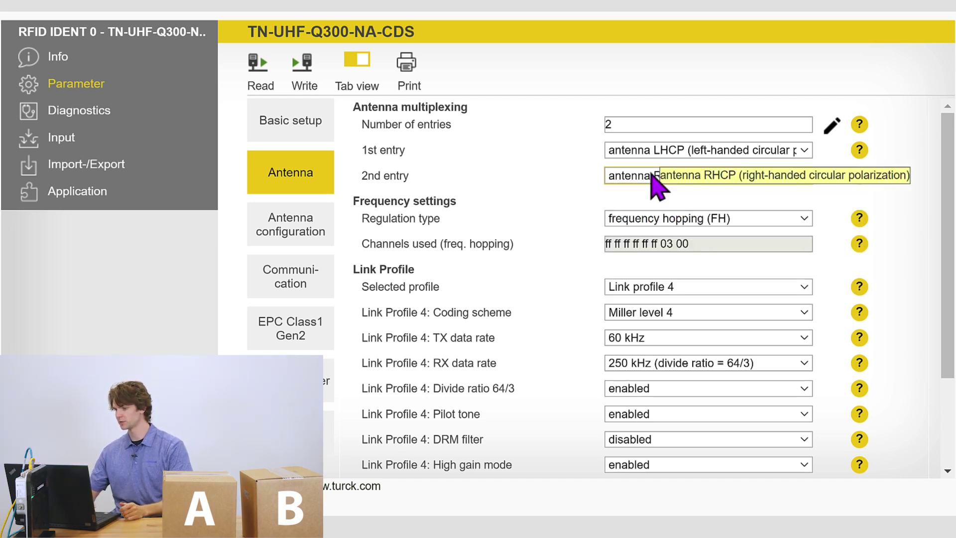
Step: Set the RHCP and LHCP antennas' radiated power from 22 to 6 dBm e.i.r.p
{"action": "left_click", "coordinate": [271, 244]}
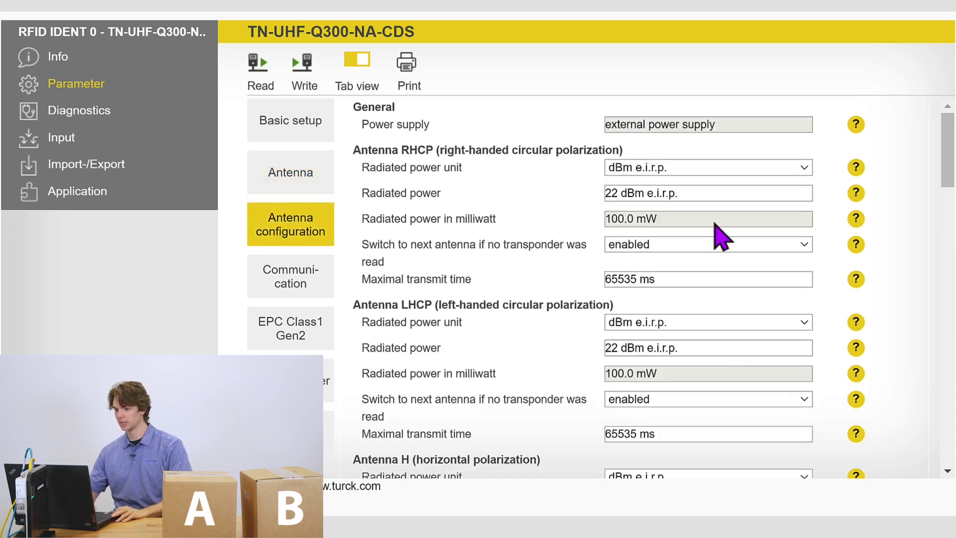
{"action": "double_click", "coordinate": [615, 194]}
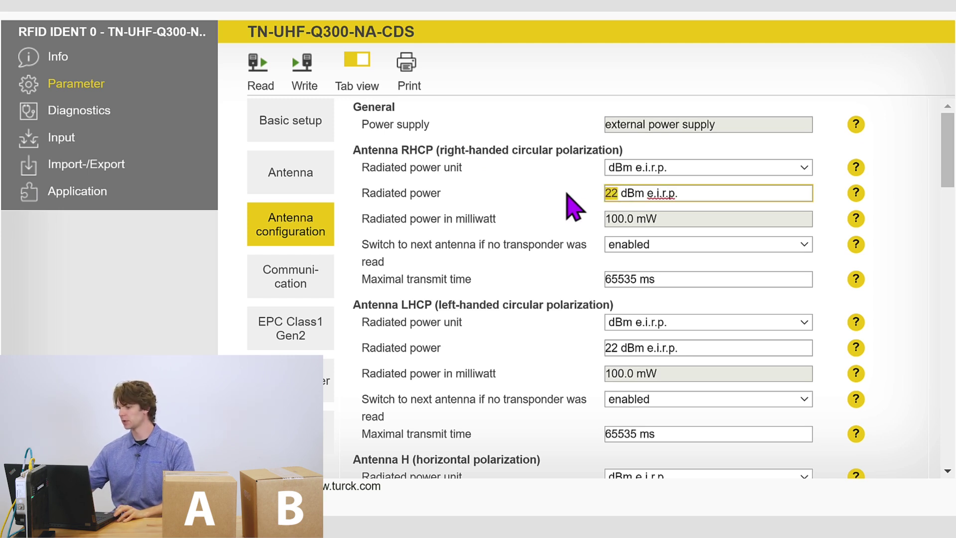
{"action": "type", "text": "6"}
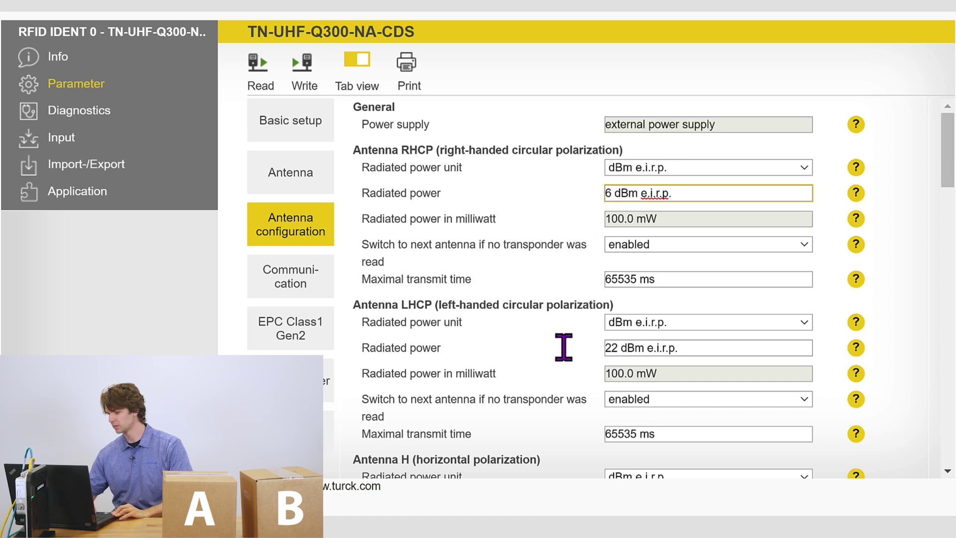
{"action": "double_click", "coordinate": [612, 348]}
{"action": "type", "text": "6"}
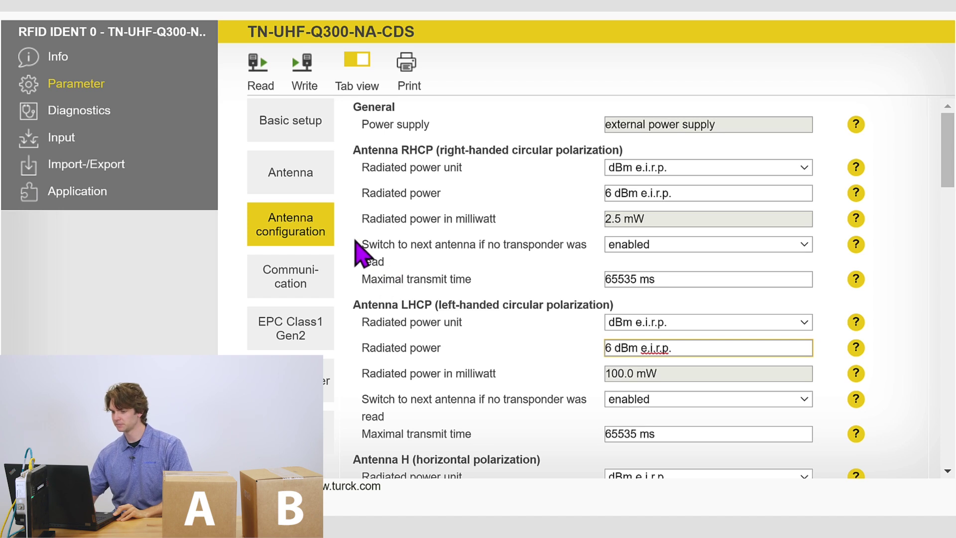
{"action": "left_click", "coordinate": [398, 226]}
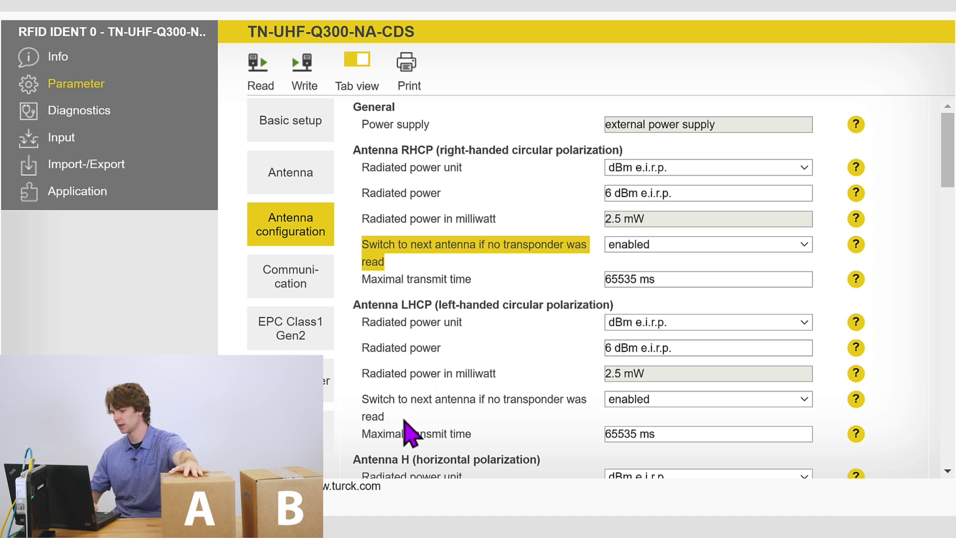
Step: Leave LHCP antenna switching enabled and write the 6 dBm settings to the reader
{"action": "left_click", "coordinate": [627, 402]}
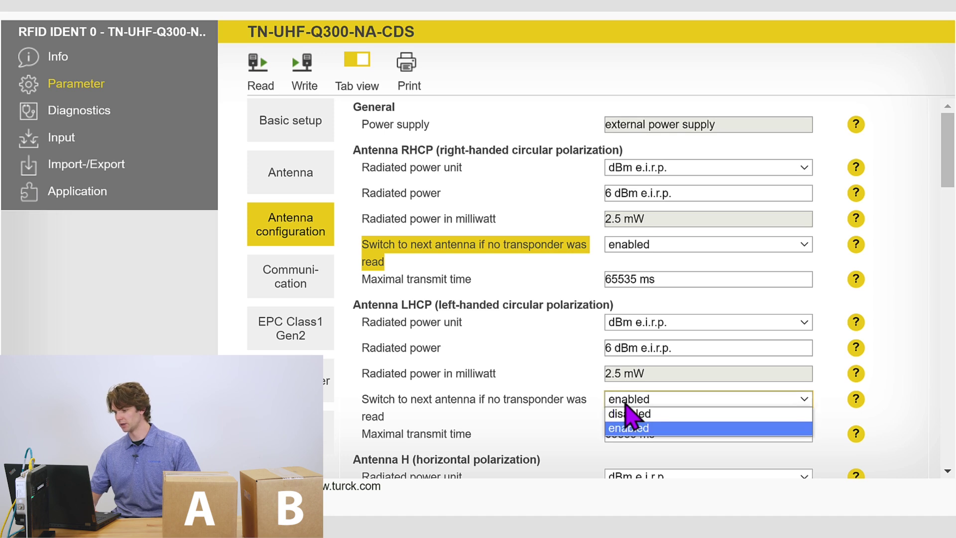
{"action": "left_click", "coordinate": [627, 414]}
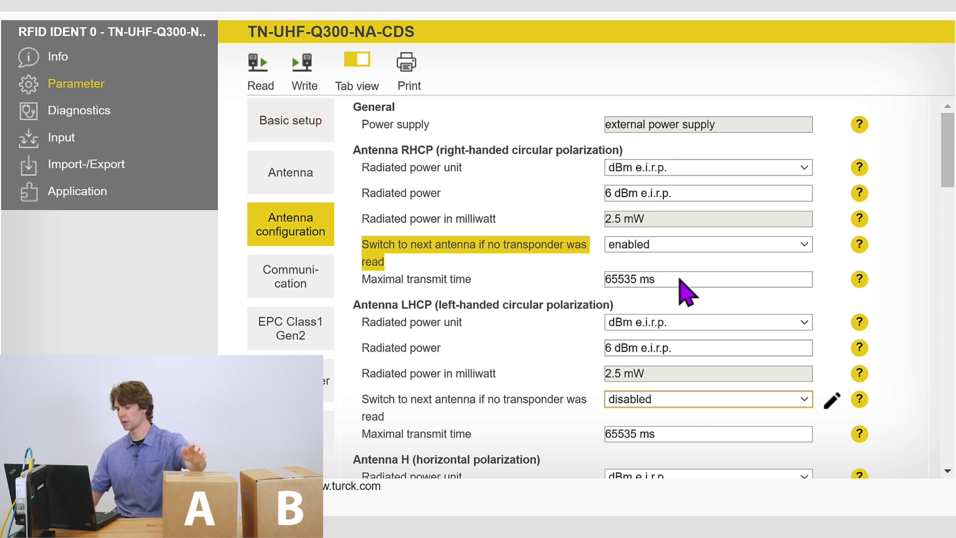
{"action": "left_click", "coordinate": [678, 399]}
{"action": "left_click", "coordinate": [670, 429]}
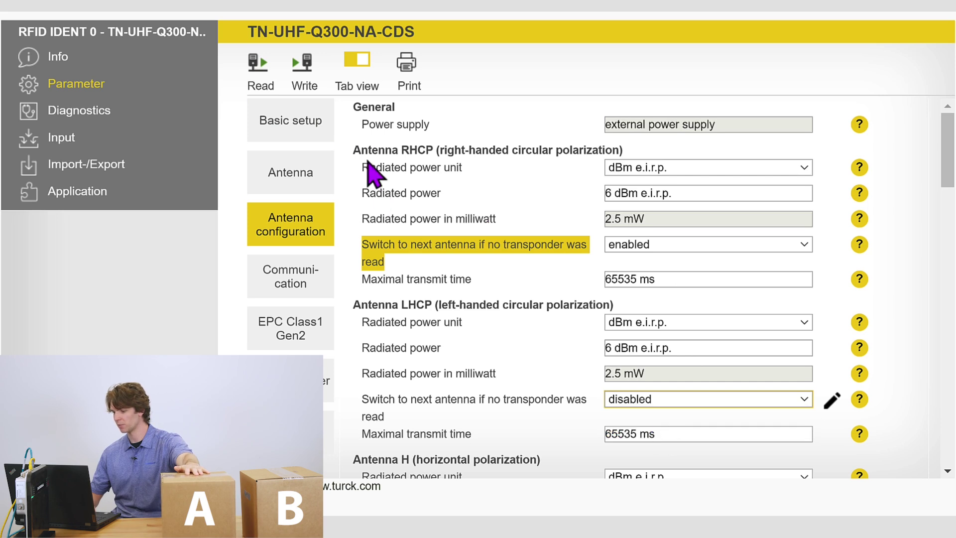
{"action": "left_click", "coordinate": [302, 70]}
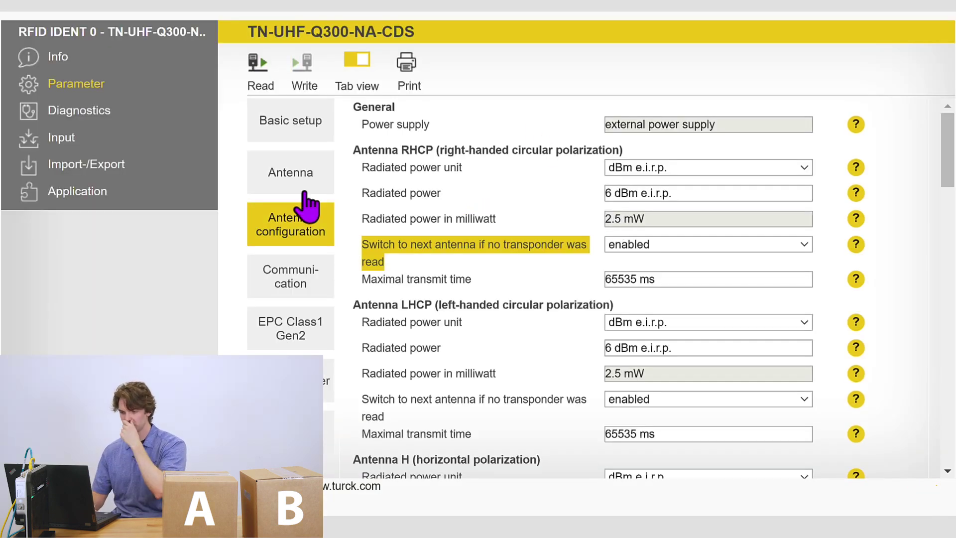
{"action": "left_click", "coordinate": [87, 190]}
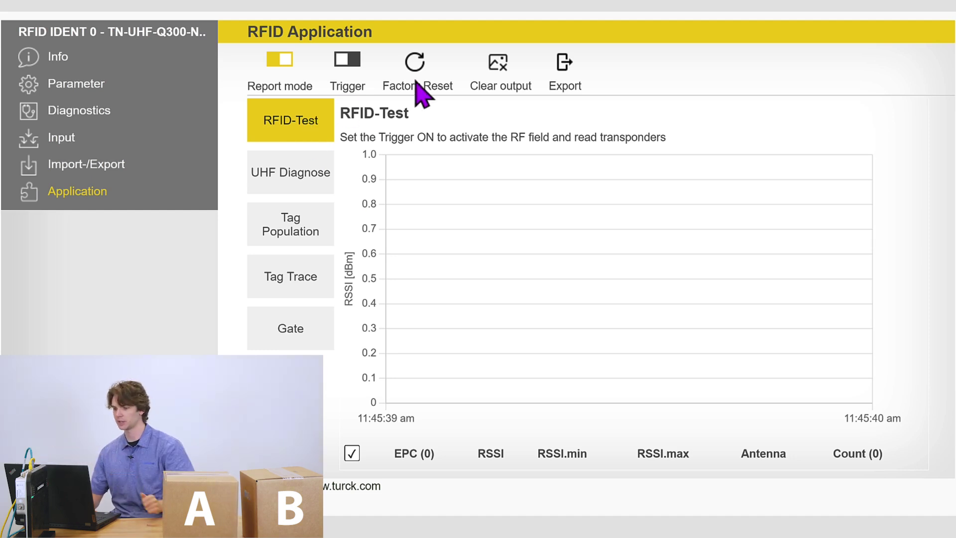
Step: Run a short Trigger read at 6 dBm, detecting one tag on LHCP, then stop reading
{"action": "left_click", "coordinate": [345, 70]}
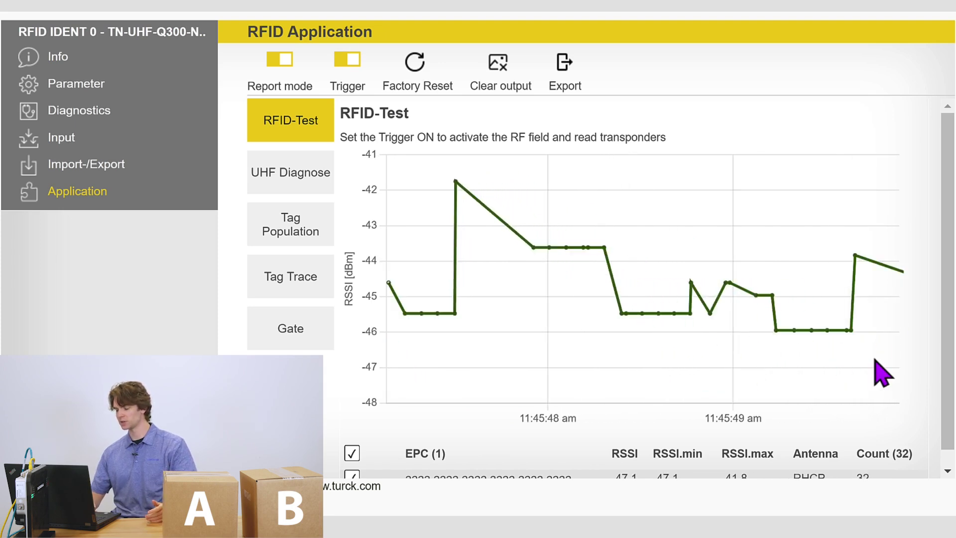
{"action": "scroll", "coordinate": [949, 329], "scroll_direction": "down", "scroll_amount": 1}
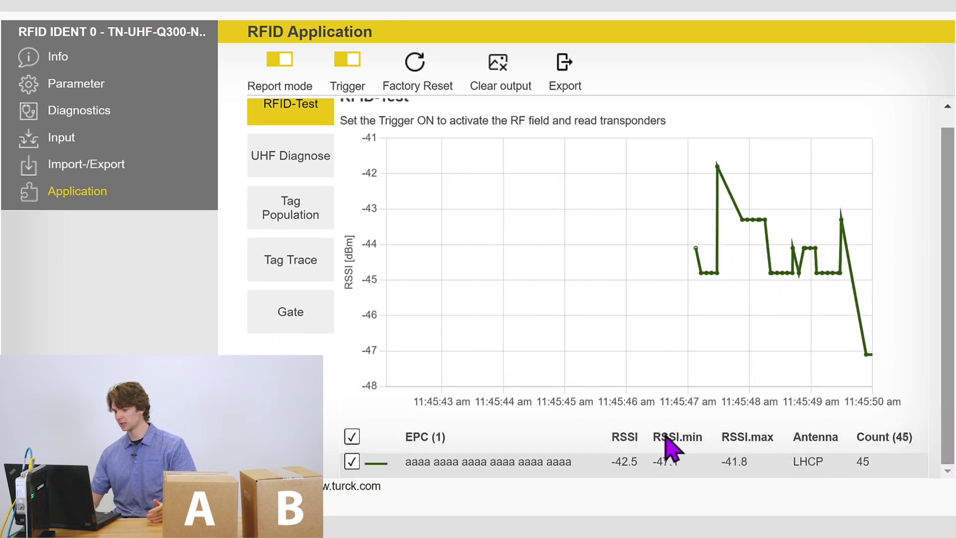
{"action": "left_click", "coordinate": [353, 62]}
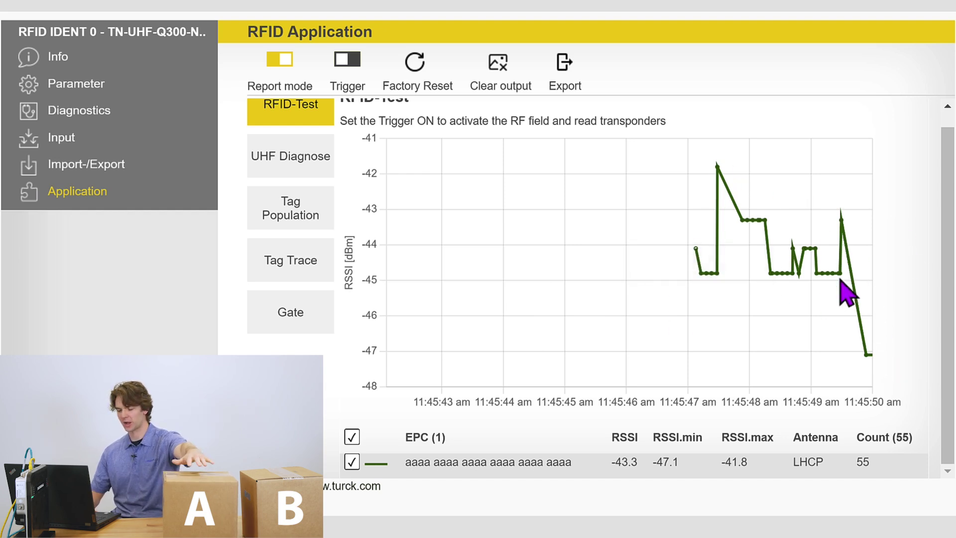
{"action": "mouse_move", "coordinate": [702, 275]}
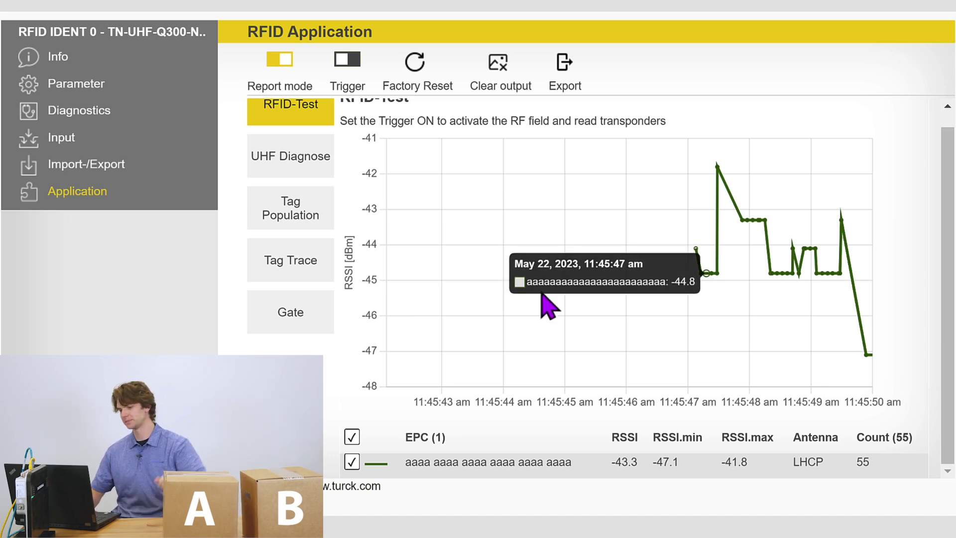
{"action": "left_click", "coordinate": [70, 90]}
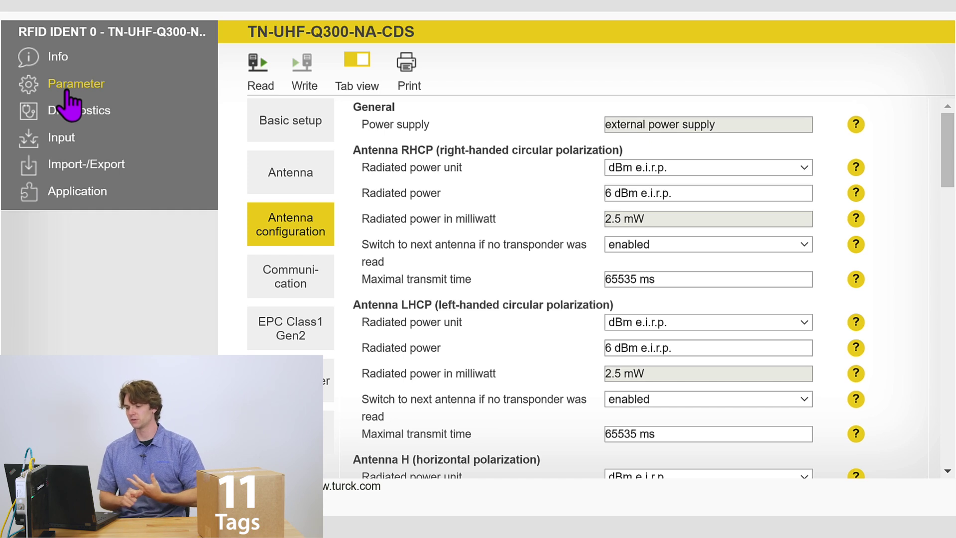
Step: Show the Antenna multiplexing settings: two entries, LHCP first and RHCP second
{"action": "left_click", "coordinate": [276, 172]}
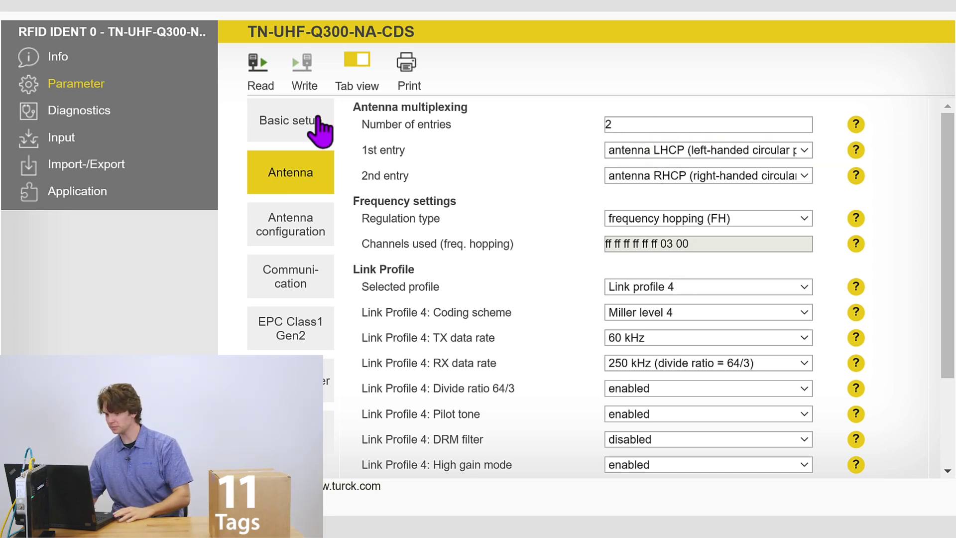
Step: Set the RHCP and LHCP antennas' radiated power from 6 to 20 dBm (63.1 mW)
{"action": "left_click", "coordinate": [292, 234]}
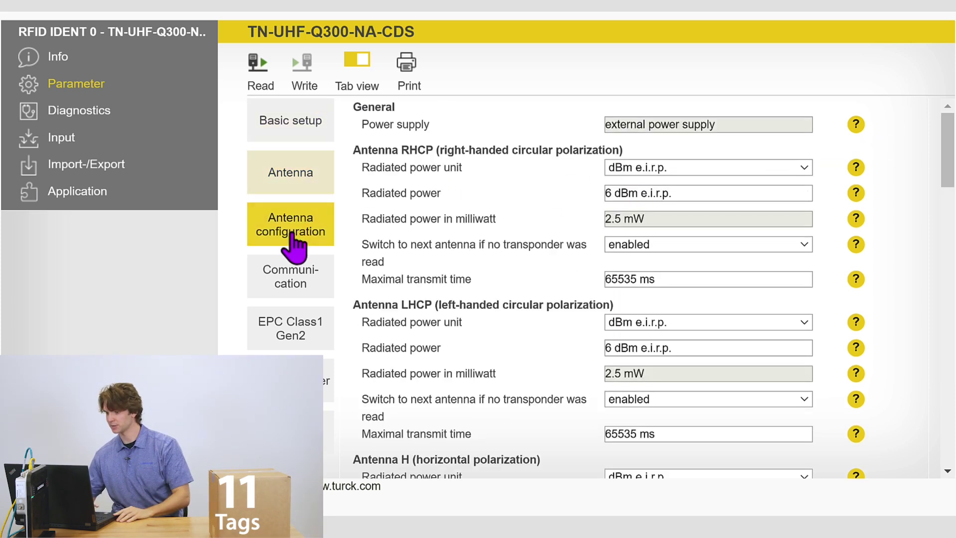
{"action": "left_click", "coordinate": [613, 193]}
{"action": "left_click_drag", "start_coordinate": [614, 194], "coordinate": [521, 195]}
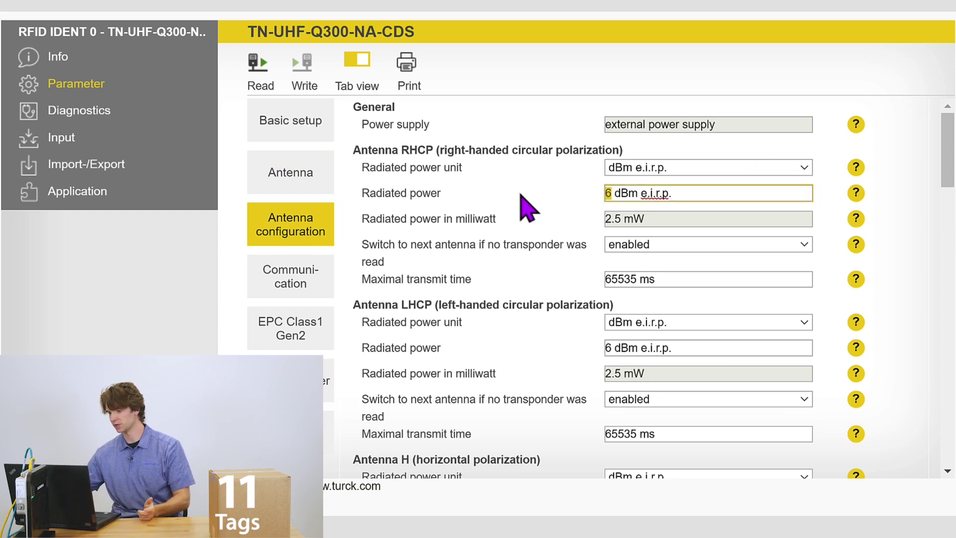
{"action": "type", "text": "20"}
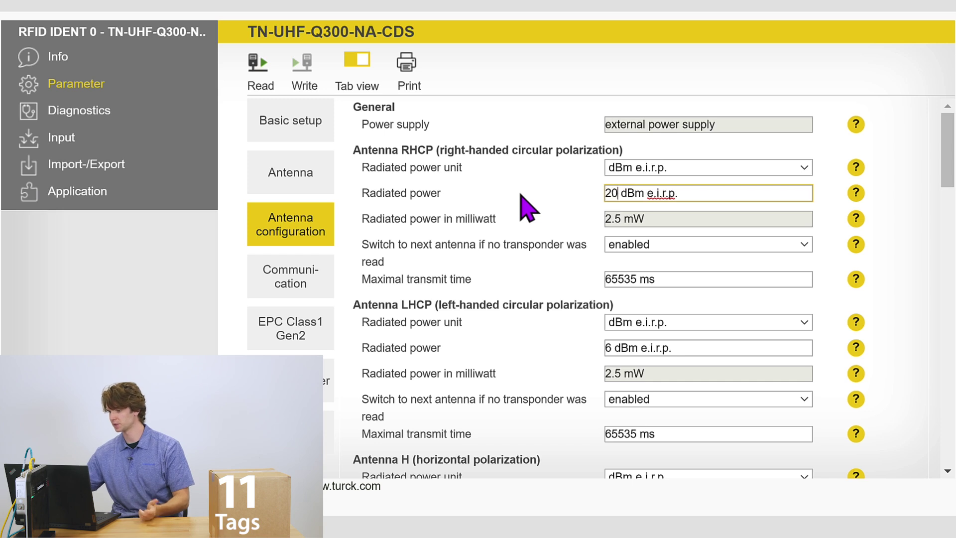
{"action": "double_click", "coordinate": [607, 347]}
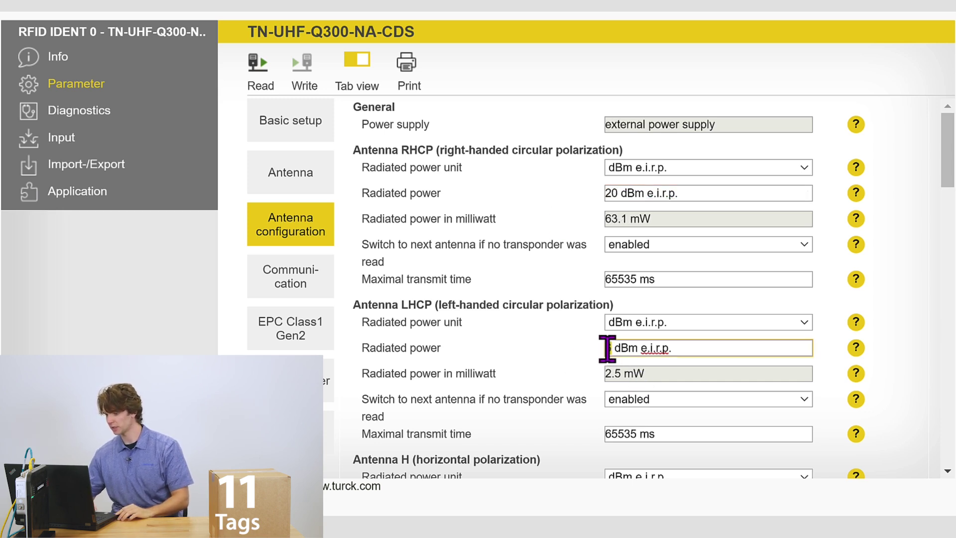
{"action": "type", "text": "20"}
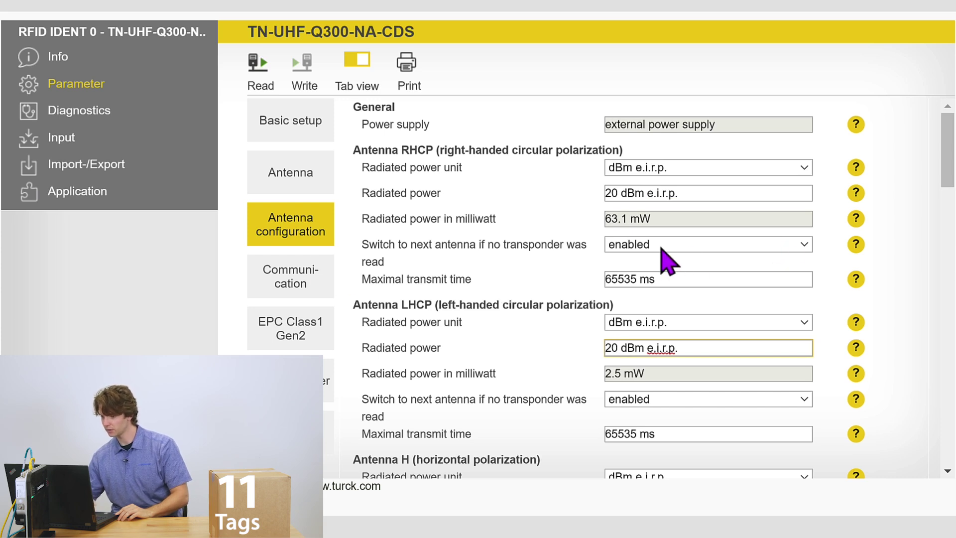
{"action": "left_click", "coordinate": [636, 242]}
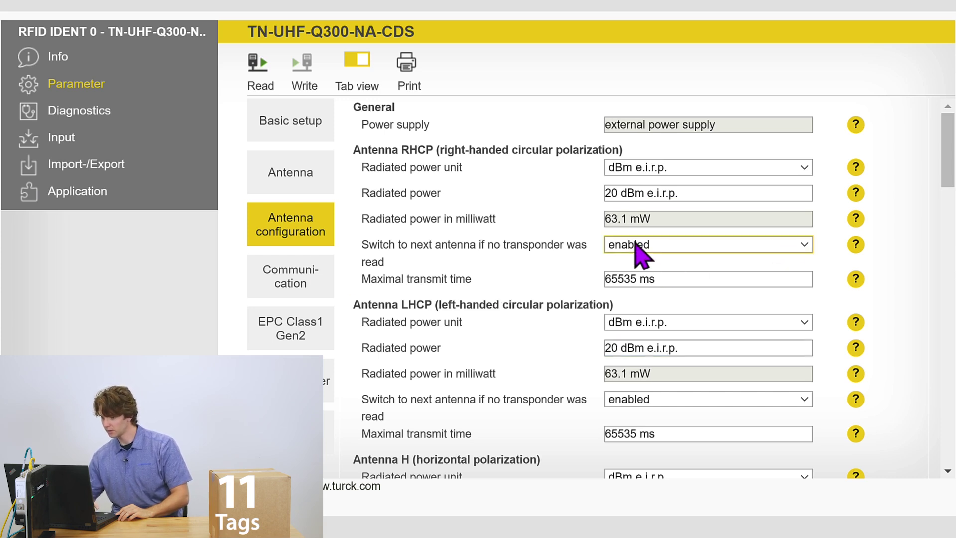
Step: Keep RHCP switch-to-next-antenna enabled and write the 20 dBm settings to the reader
{"action": "left_click", "coordinate": [636, 244]}
{"action": "left_click", "coordinate": [636, 259]}
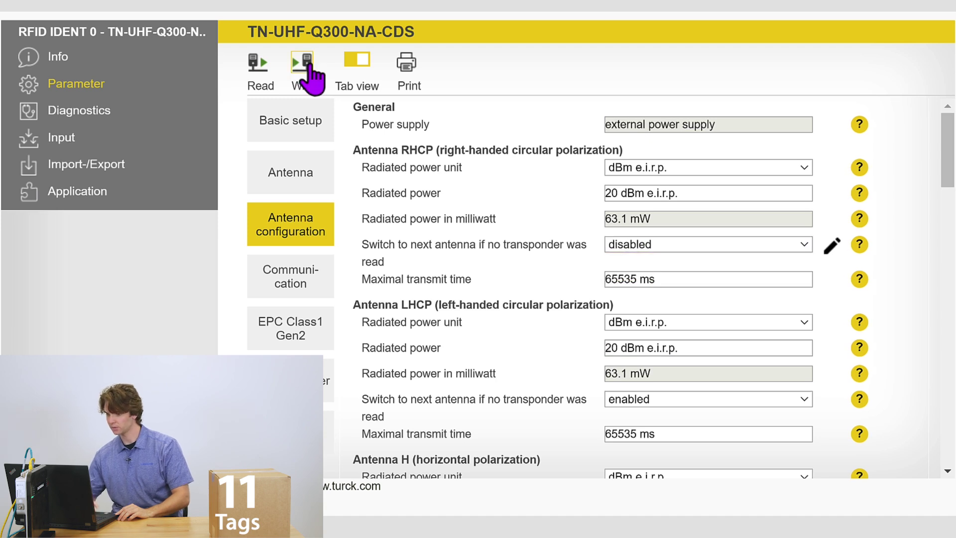
{"action": "left_click", "coordinate": [308, 65]}
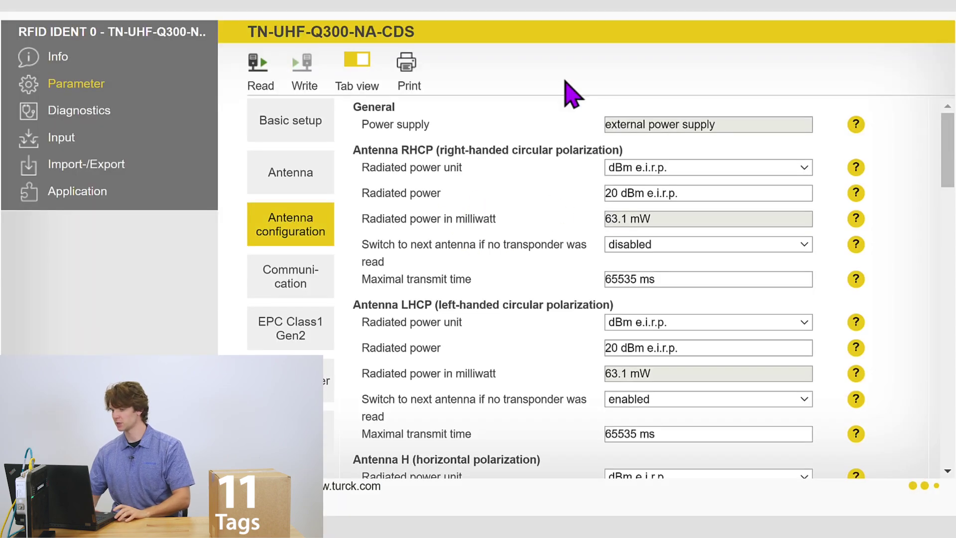
{"action": "left_click", "coordinate": [630, 245]}
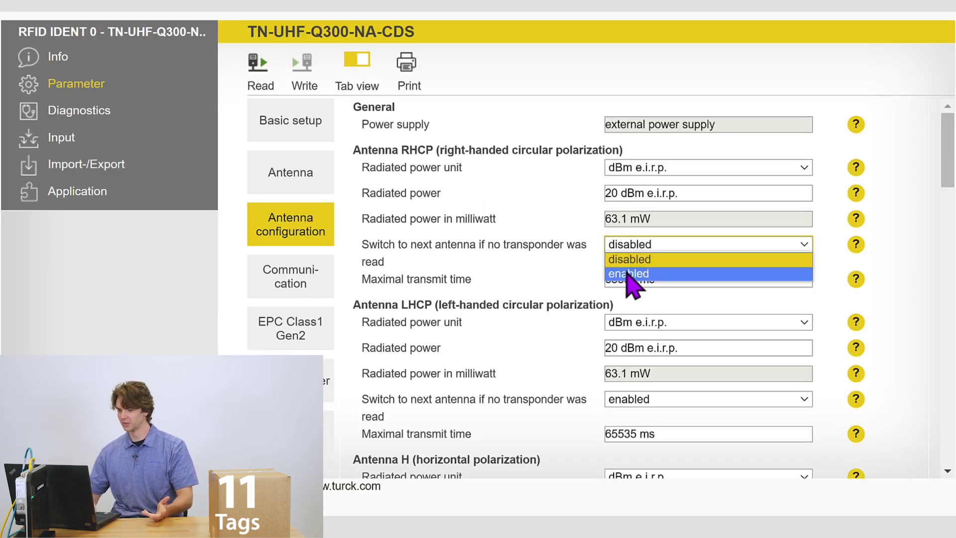
{"action": "left_click", "coordinate": [629, 273]}
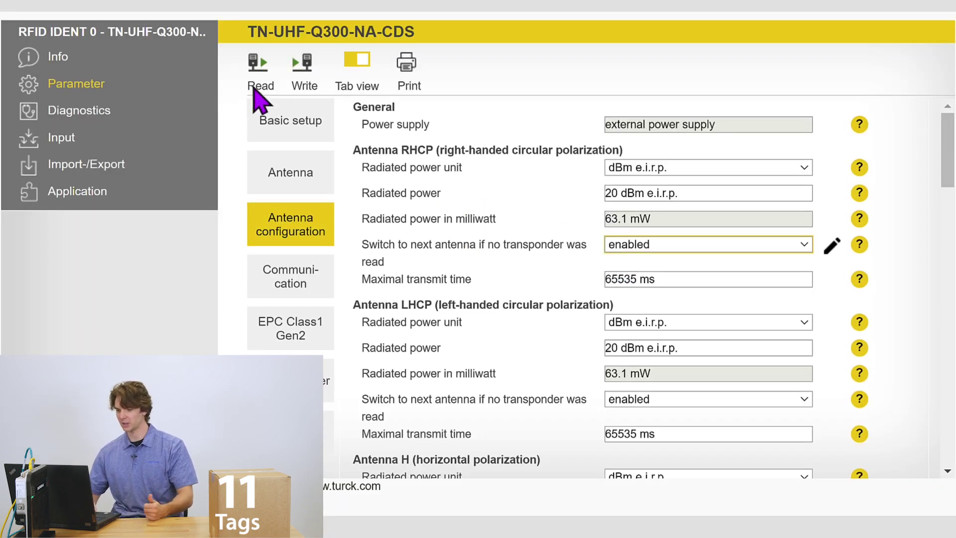
{"action": "left_click", "coordinate": [301, 64]}
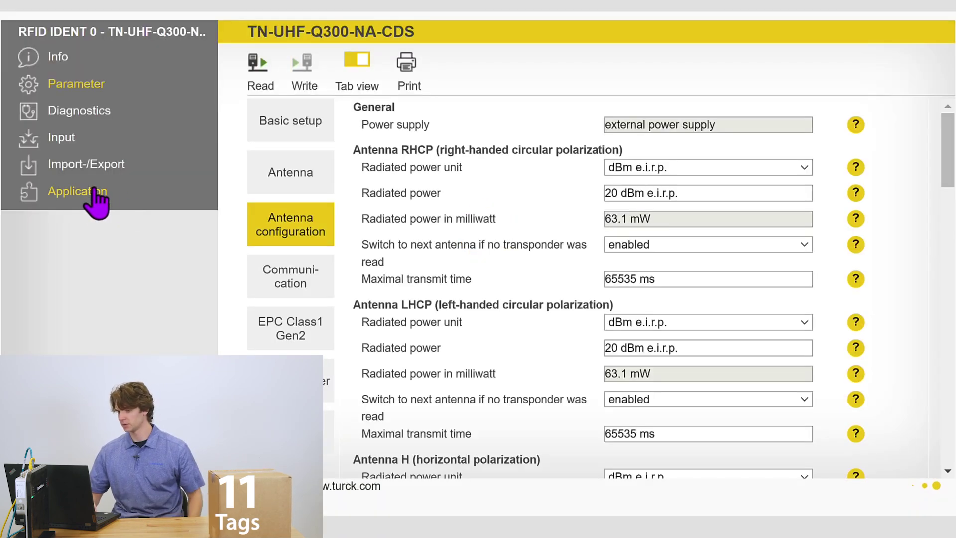
{"action": "left_click", "coordinate": [95, 196]}
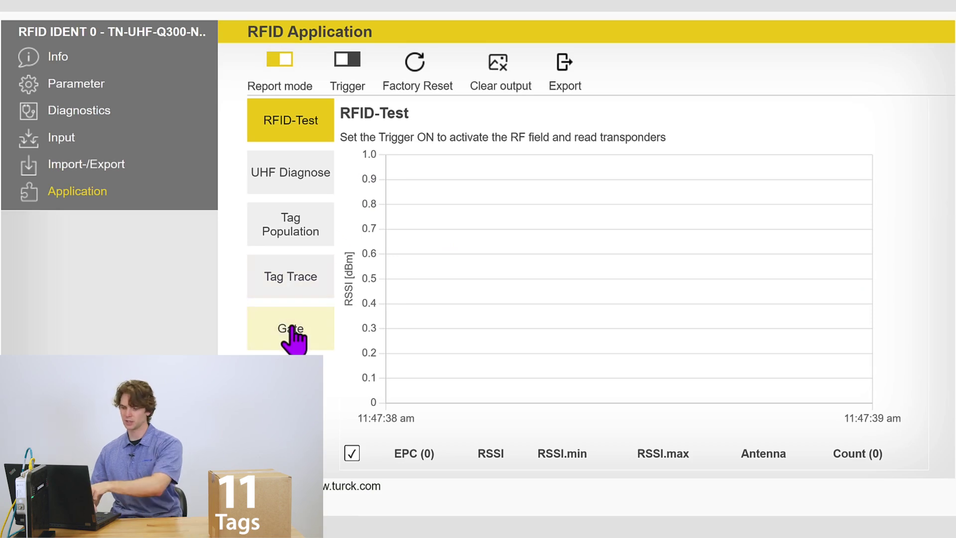
Step: Open the Gate test page from the Application menu
{"action": "left_click", "coordinate": [292, 329]}
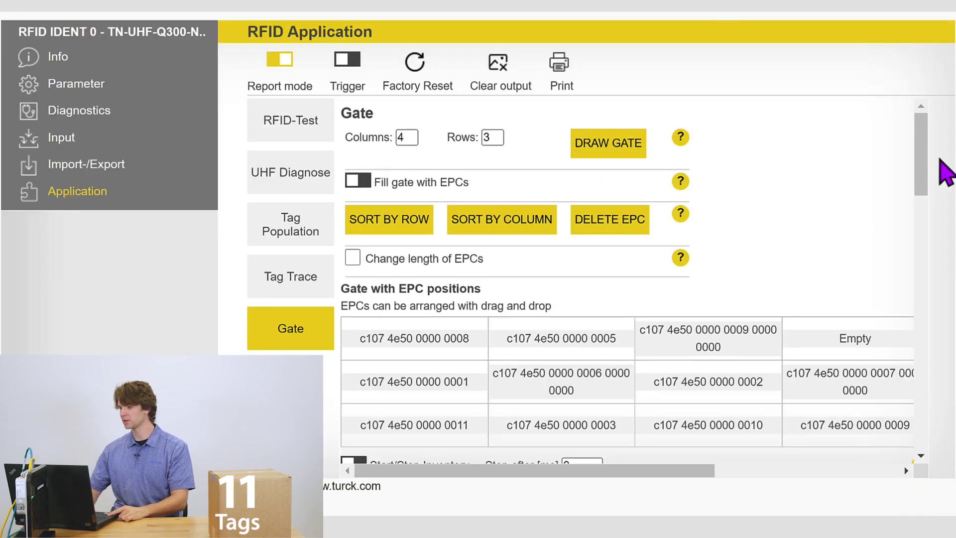
{"action": "scroll", "coordinate": [922, 184], "scroll_direction": "down", "scroll_amount": 1}
{"action": "scroll", "coordinate": [927, 200], "scroll_direction": "down", "scroll_amount": 6}
{"action": "scroll", "coordinate": [921, 199], "scroll_direction": "up", "scroll_amount": 7}
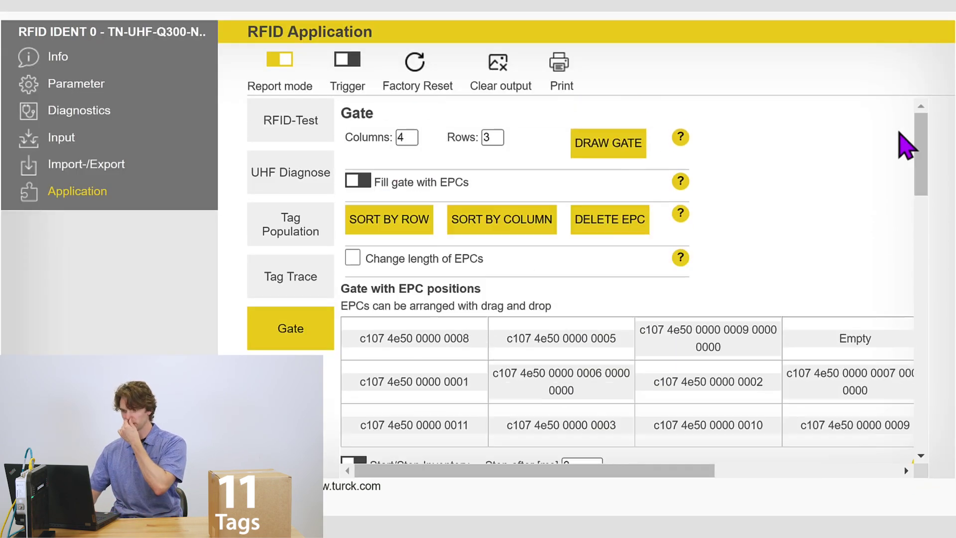
Step: Draw the 4-column, 3-row gate and fill its cells with the 11 tag EPCs
{"action": "left_click", "coordinate": [607, 152]}
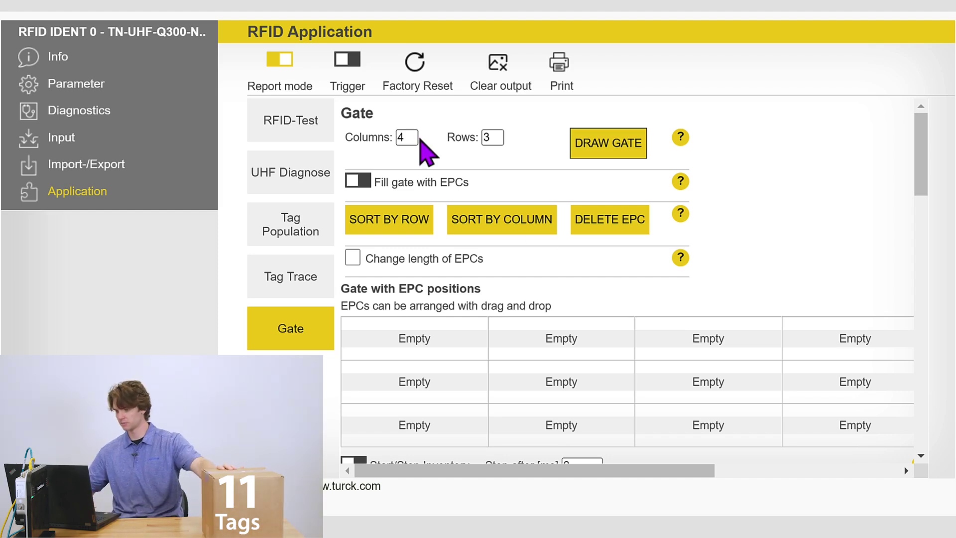
{"action": "left_click", "coordinate": [358, 180]}
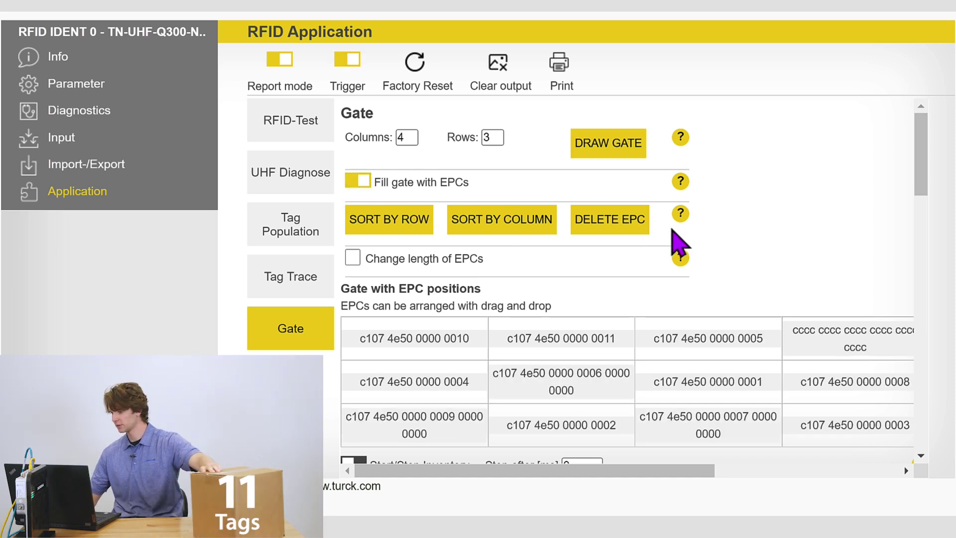
{"action": "left_click_drag", "start_coordinate": [922, 198], "coordinate": [922, 218]}
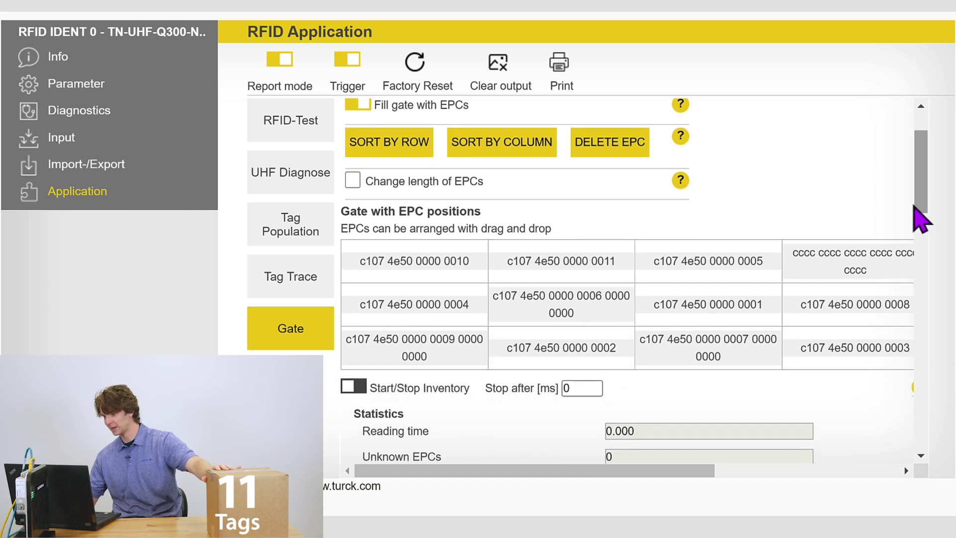
{"action": "left_click", "coordinate": [360, 106]}
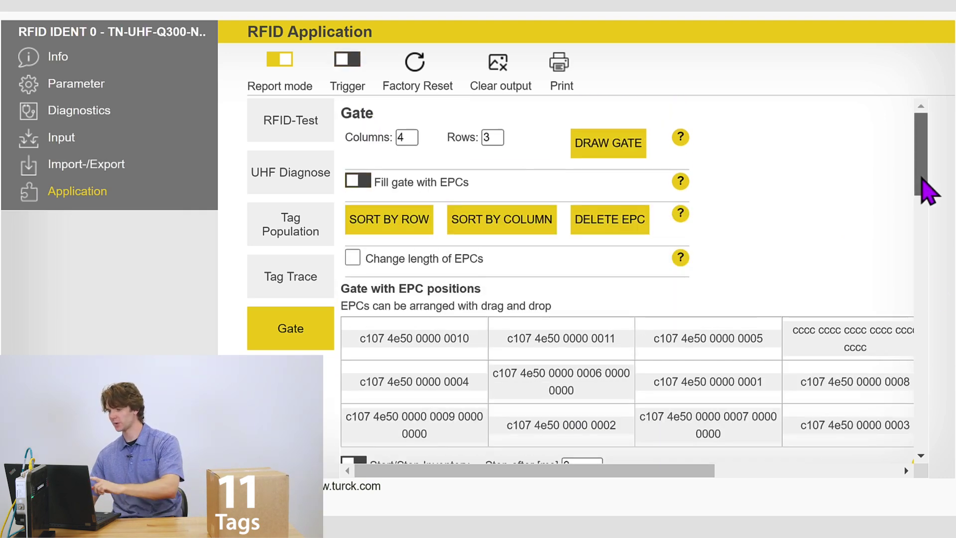
{"action": "scroll", "coordinate": [877, 187], "scroll_direction": "down", "scroll_amount": 3}
{"action": "left_click_drag", "start_coordinate": [872, 172], "coordinate": [849, 185]}
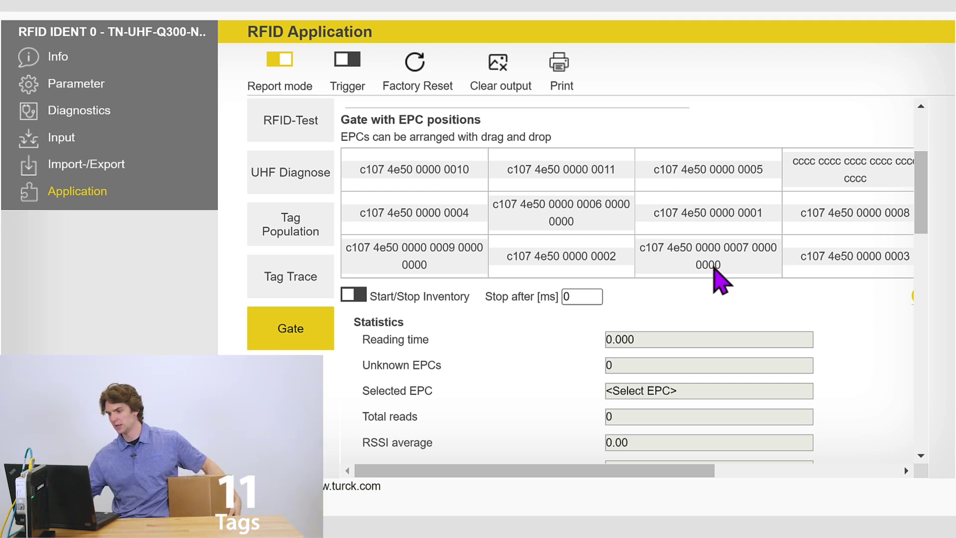
{"action": "scroll", "coordinate": [715, 269], "scroll_direction": "down", "scroll_amount": 1}
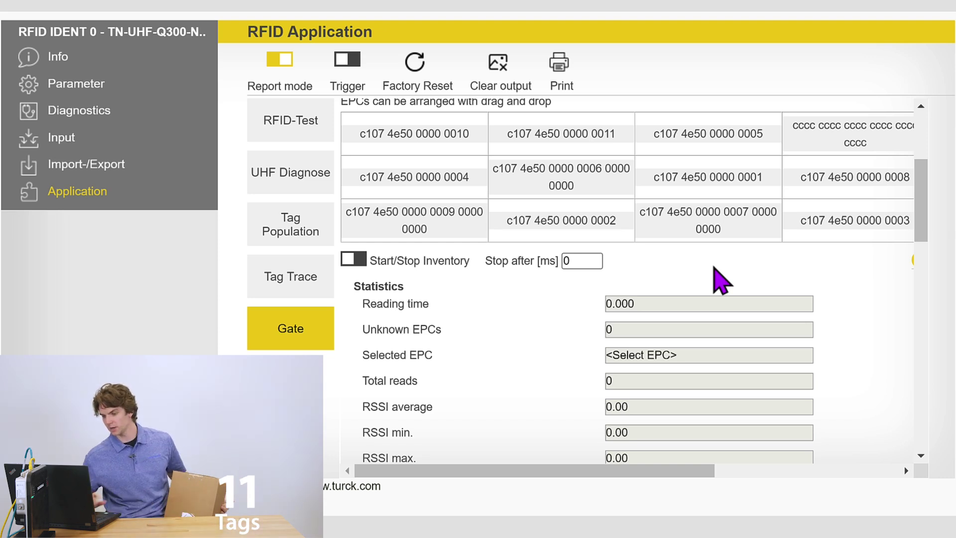
Step: Run the inventory until every EPC cell is highlighted with read counts up to 73, then stop it
{"action": "left_click", "coordinate": [349, 261]}
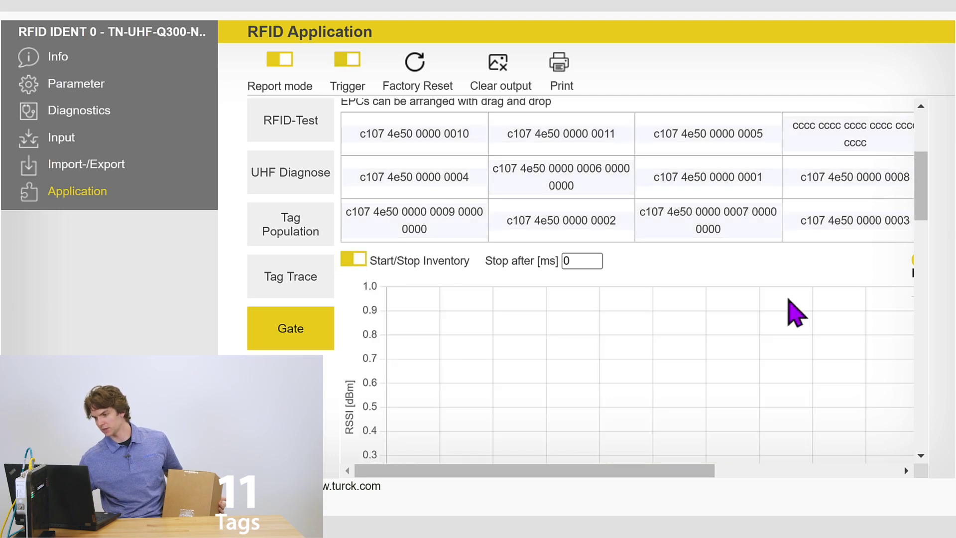
{"action": "scroll", "coordinate": [752, 309], "scroll_direction": "up", "scroll_amount": 2}
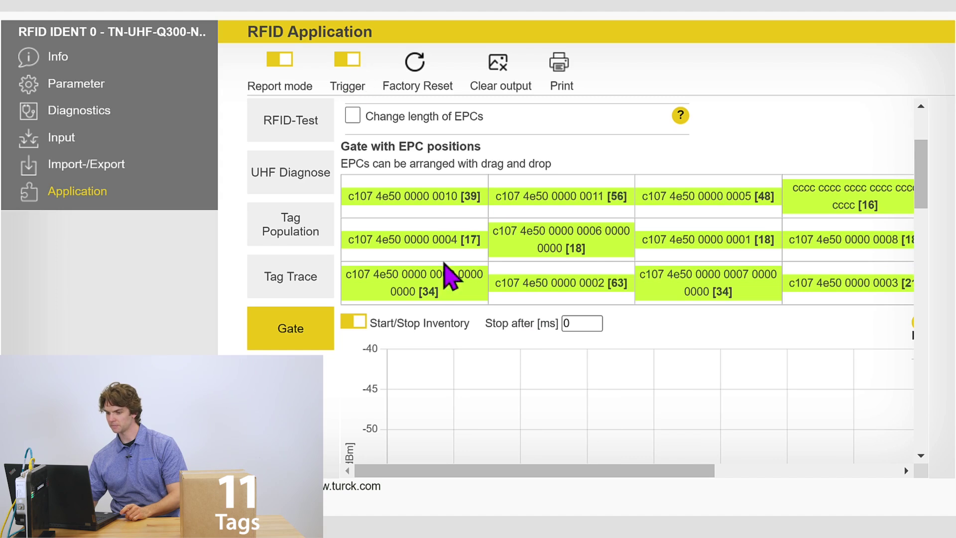
{"action": "left_click", "coordinate": [351, 321]}
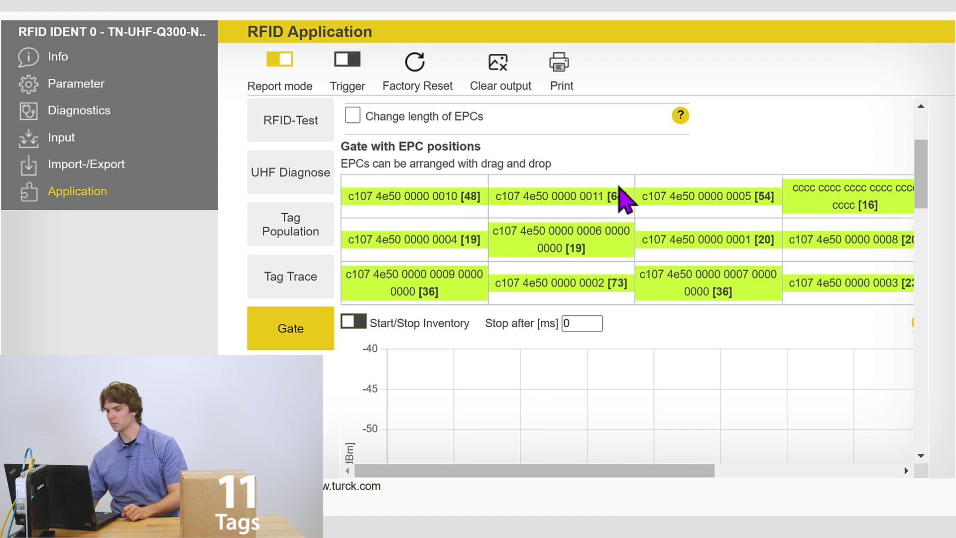